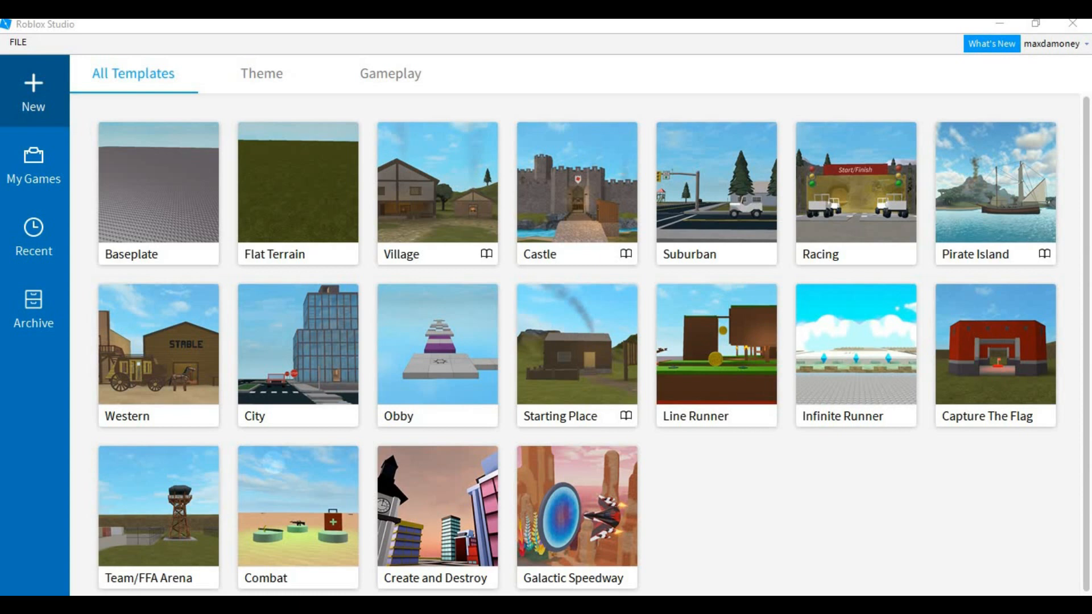
- Create a new place from the Baseplate template
left_click(151, 201)
left_click(150, 198)
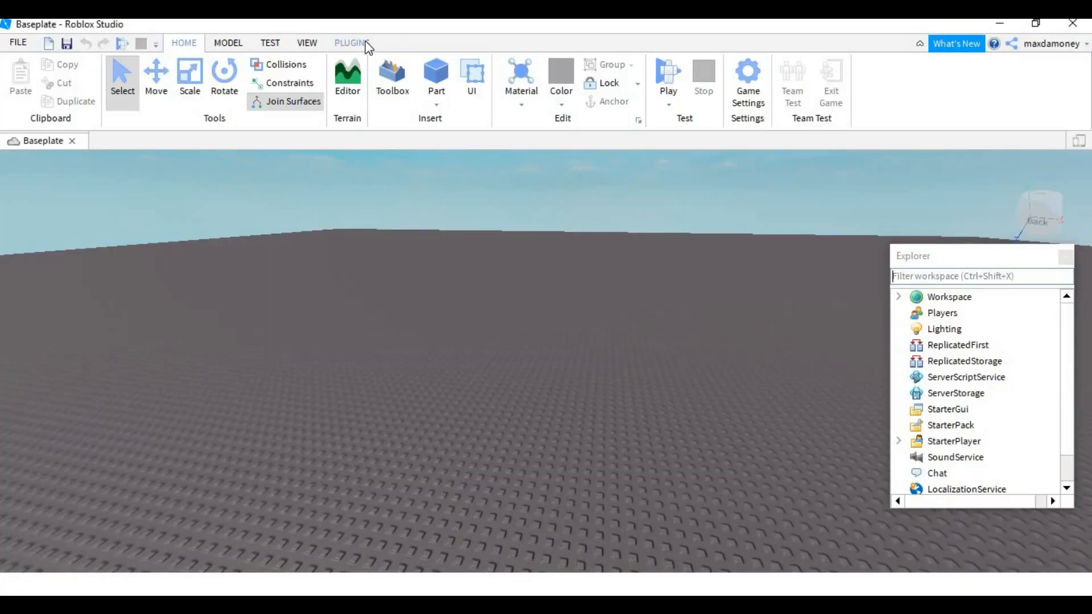
left_click(366, 44)
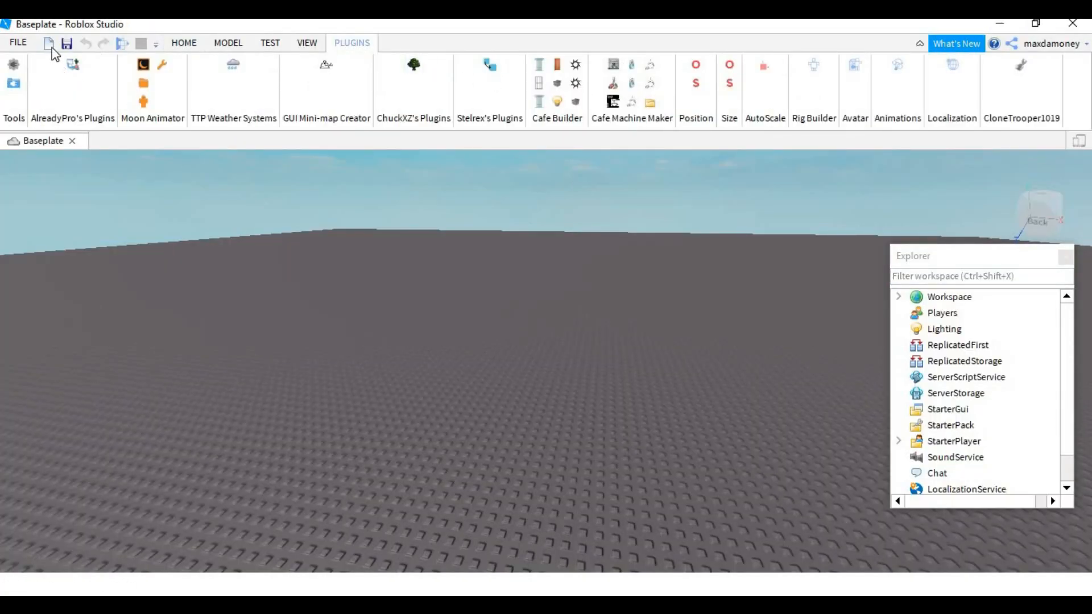
left_click(73, 64)
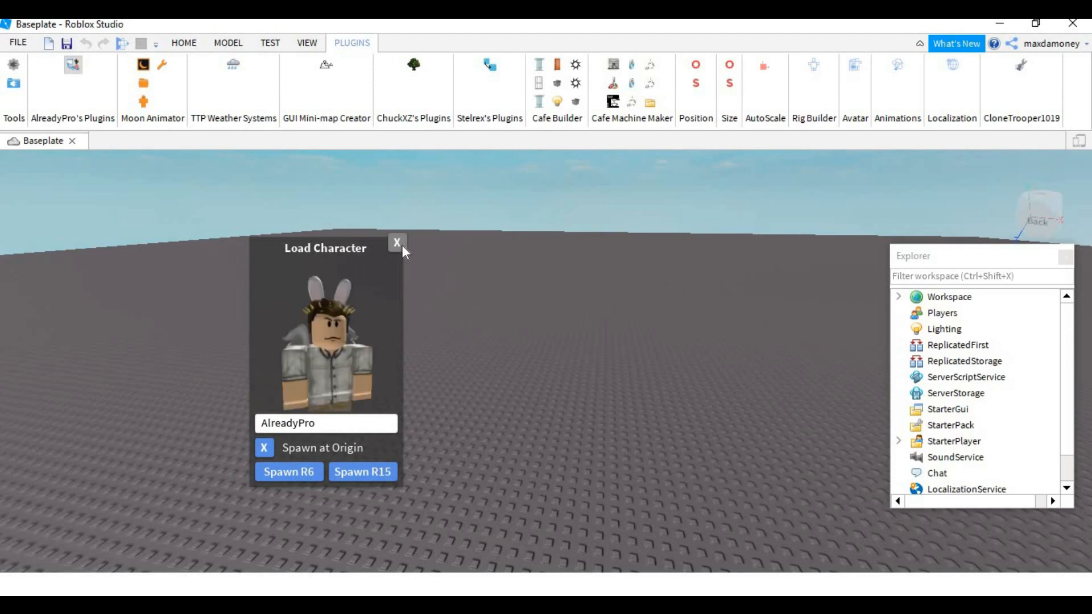
left_click(401, 246)
- Search the Toolbox marketplace's plugins for "load character", examine the matching Load Character plugins, and close the Toolbox
left_click(307, 43)
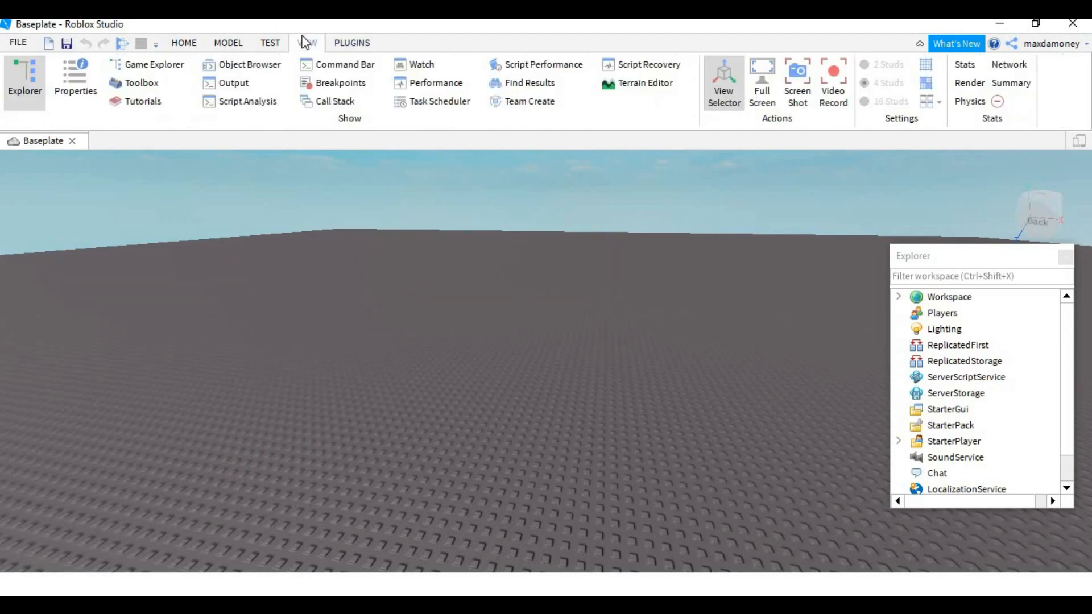
left_click(132, 85)
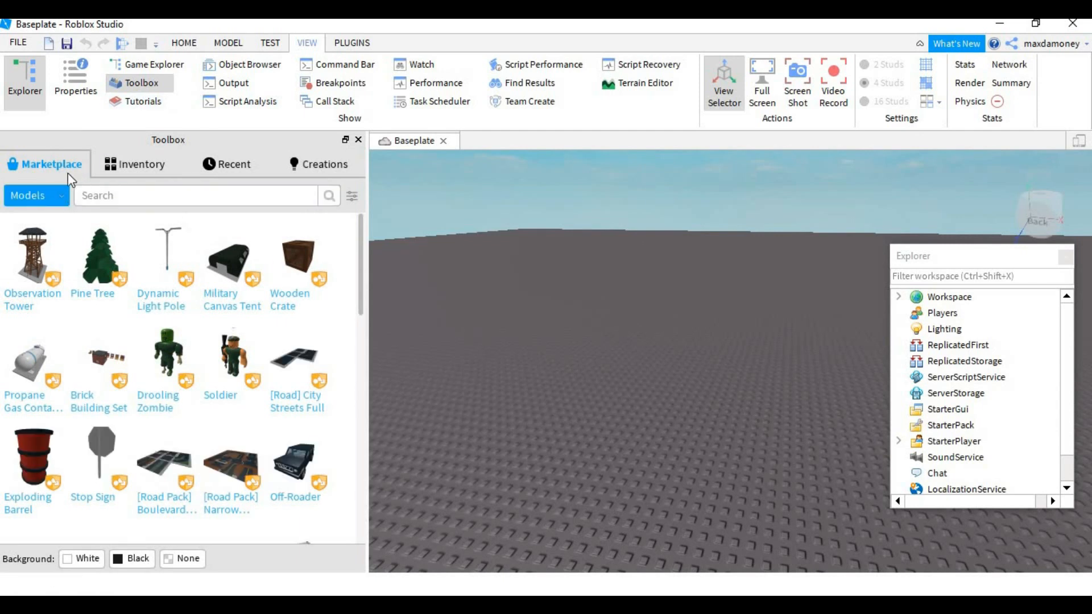
left_click(52, 196)
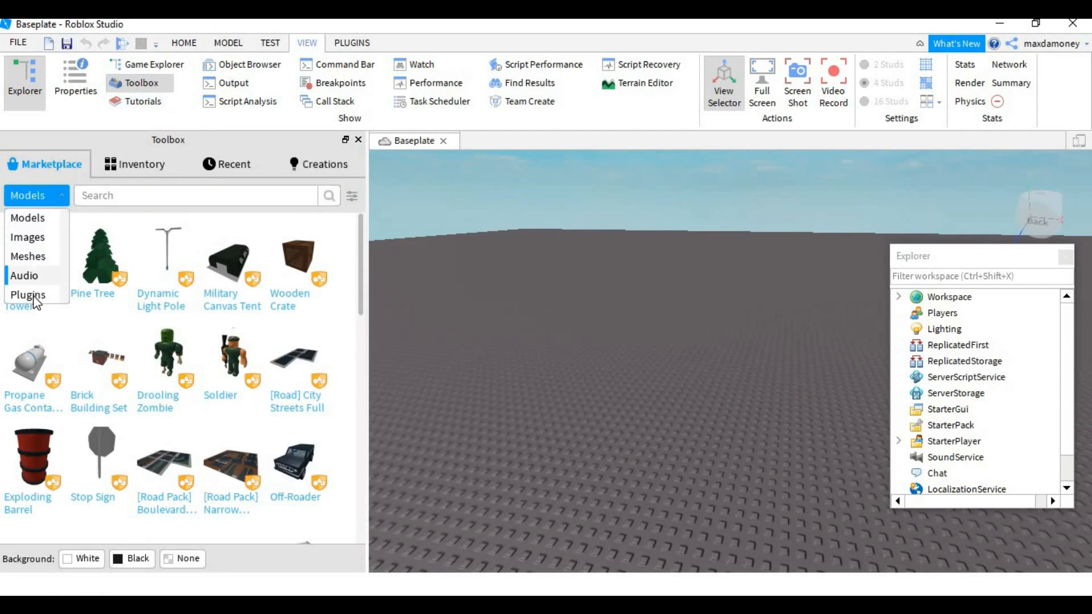
left_click(27, 295)
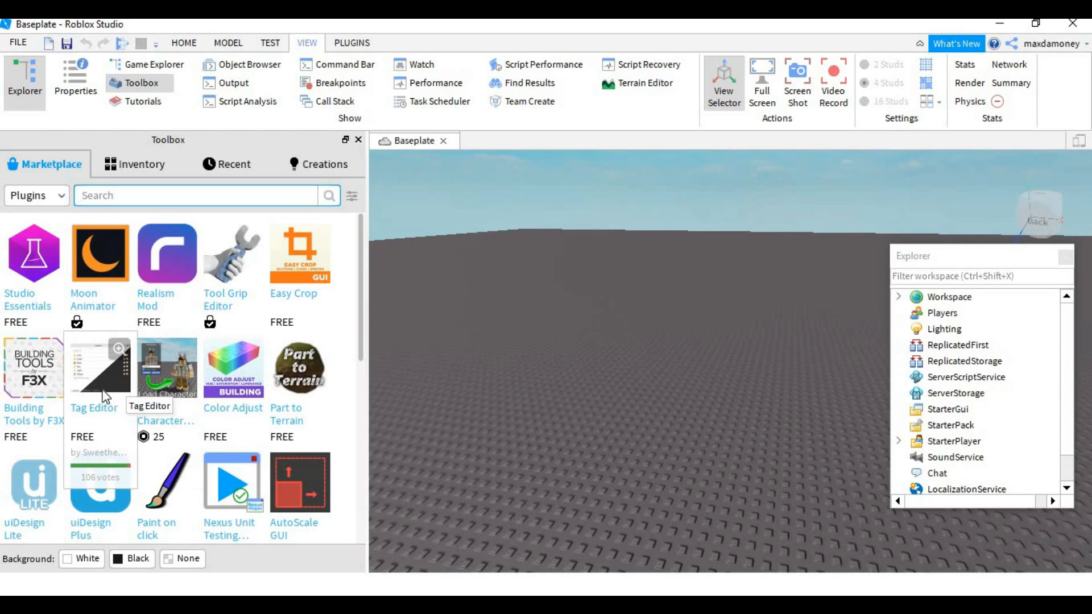
left_click(197, 202)
type("load character")
key("Return")
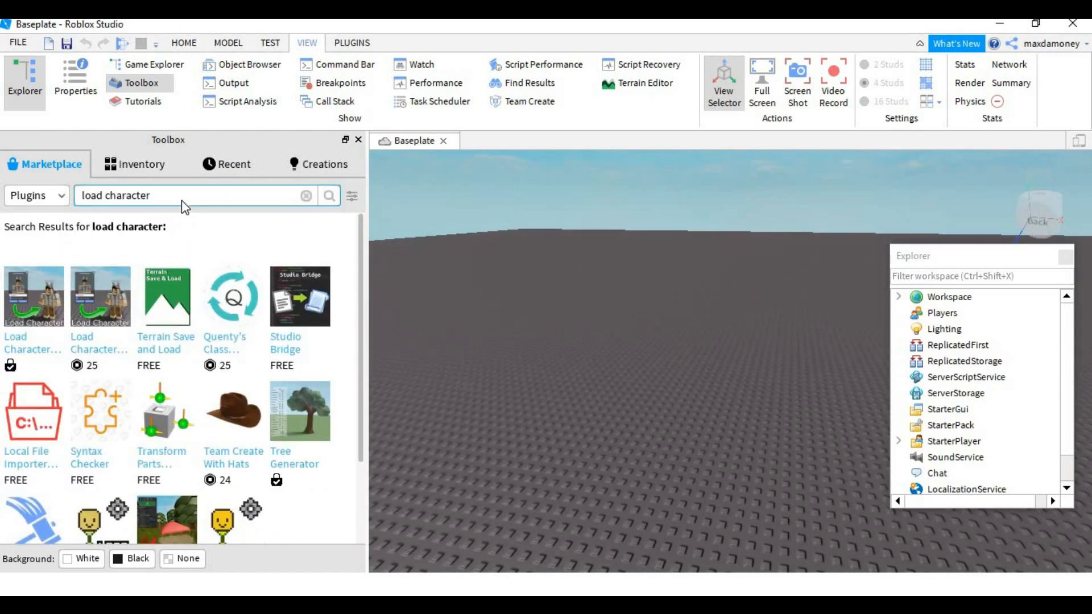
mouse_move(12, 330)
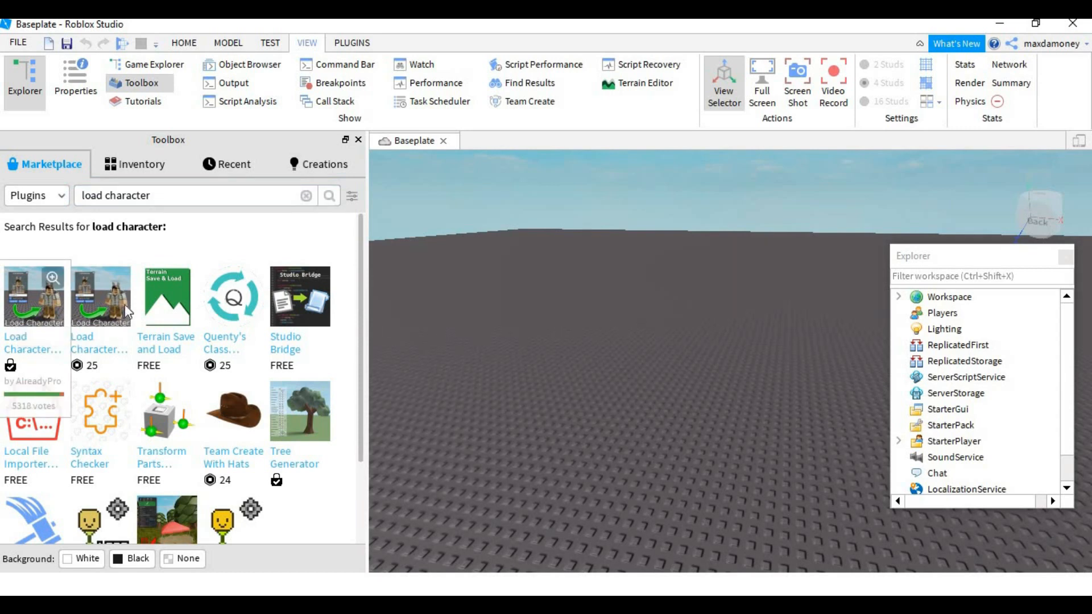
mouse_move(117, 307)
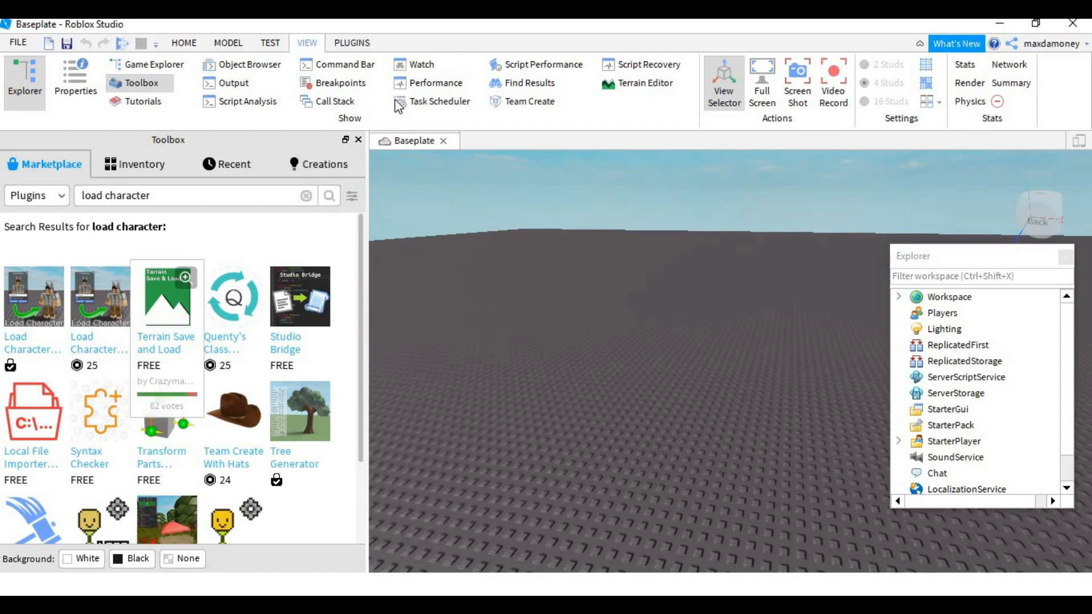
left_click(359, 140)
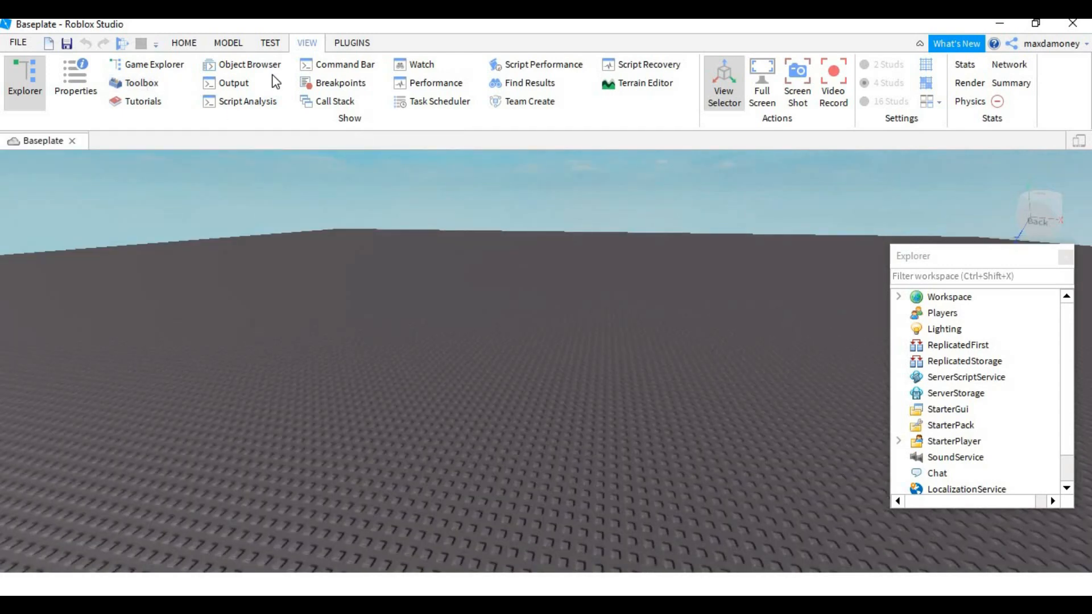
- Spawn an R6 character with AlreadyPro's Load Character plugin, using the account's own username
left_click(363, 45)
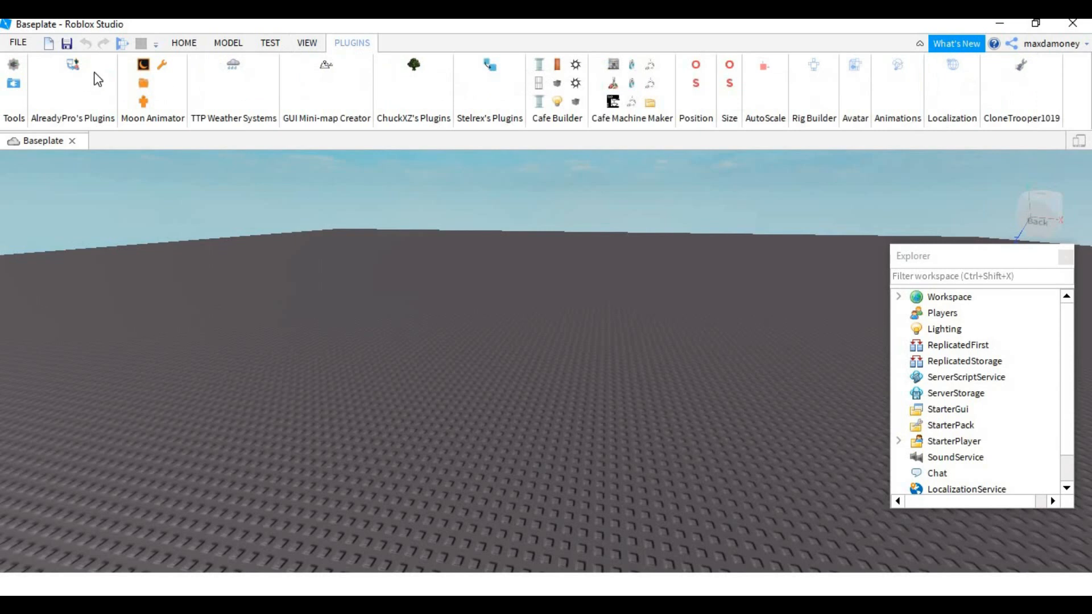
left_click(73, 66)
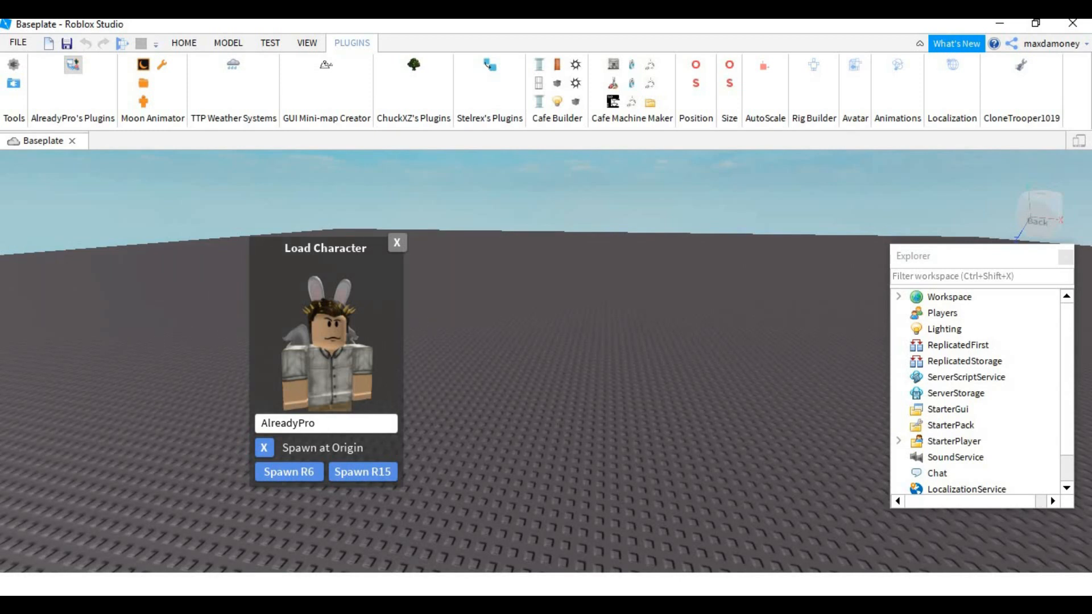
key("ctrl+a")
key("BackSpace")
type("maxda")
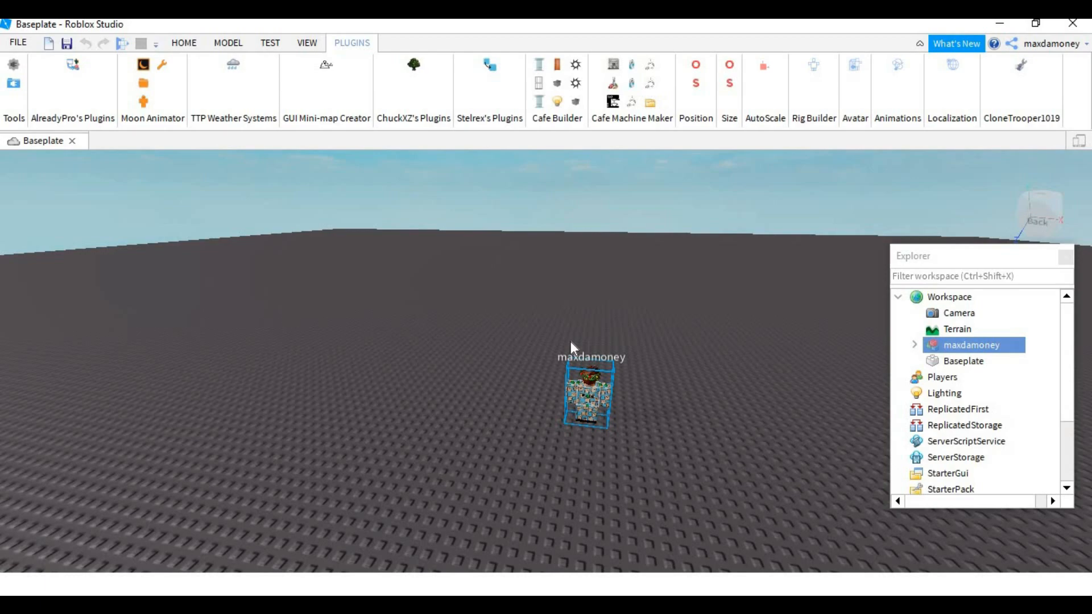
- Delete the attachments at the front of the avatar's chest and waist
scroll(571, 341, "up", 3)
right_click_drag(570, 344, 547, 355)
key("w")
scroll(547, 365, "up", 4)
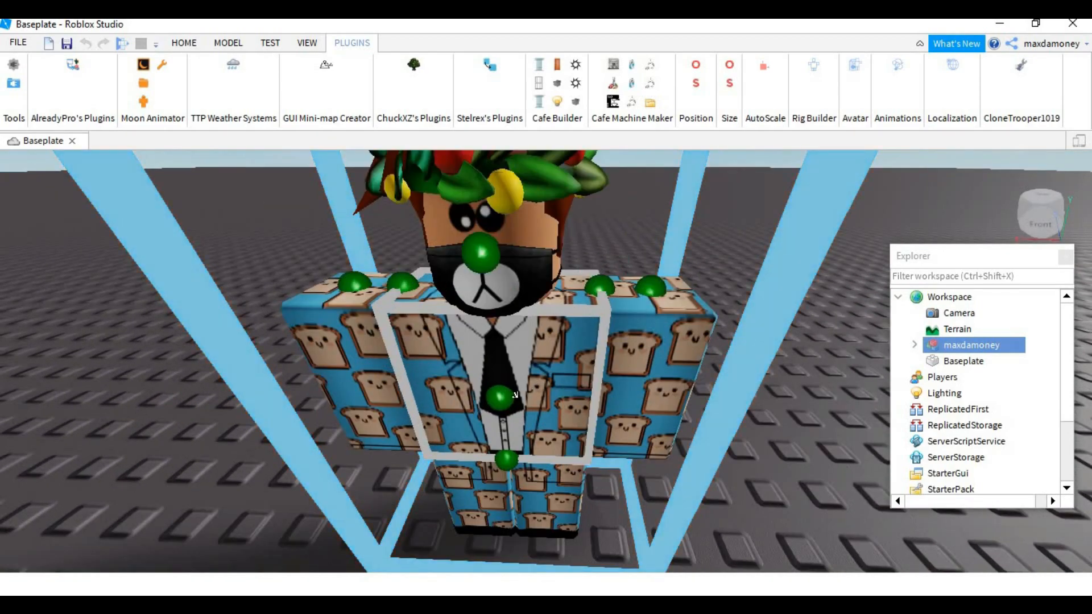
left_click(501, 398)
key("Delete")
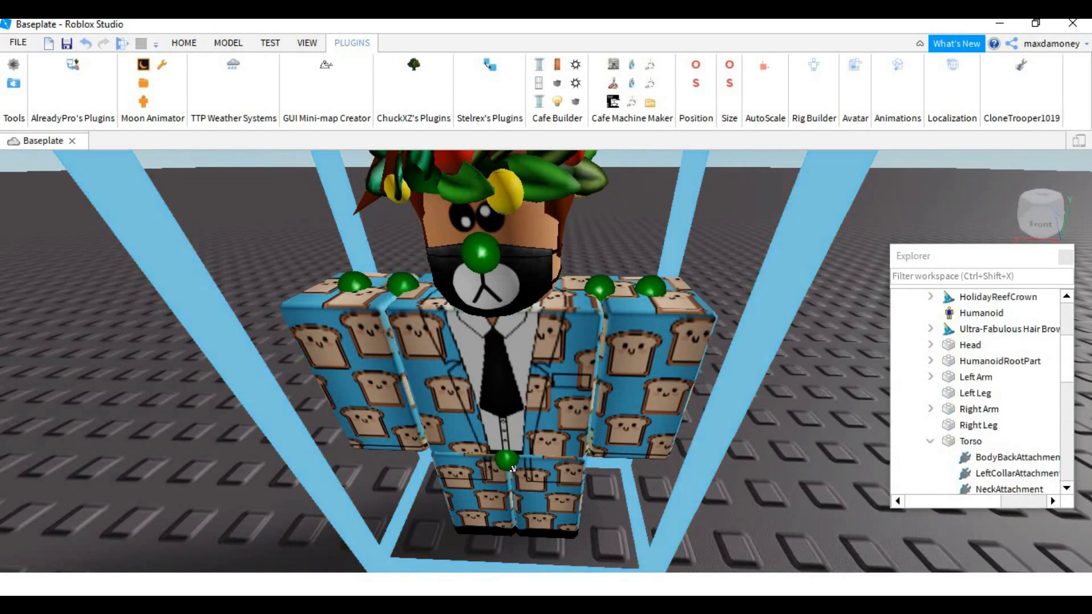
left_click(512, 468)
key("Delete")
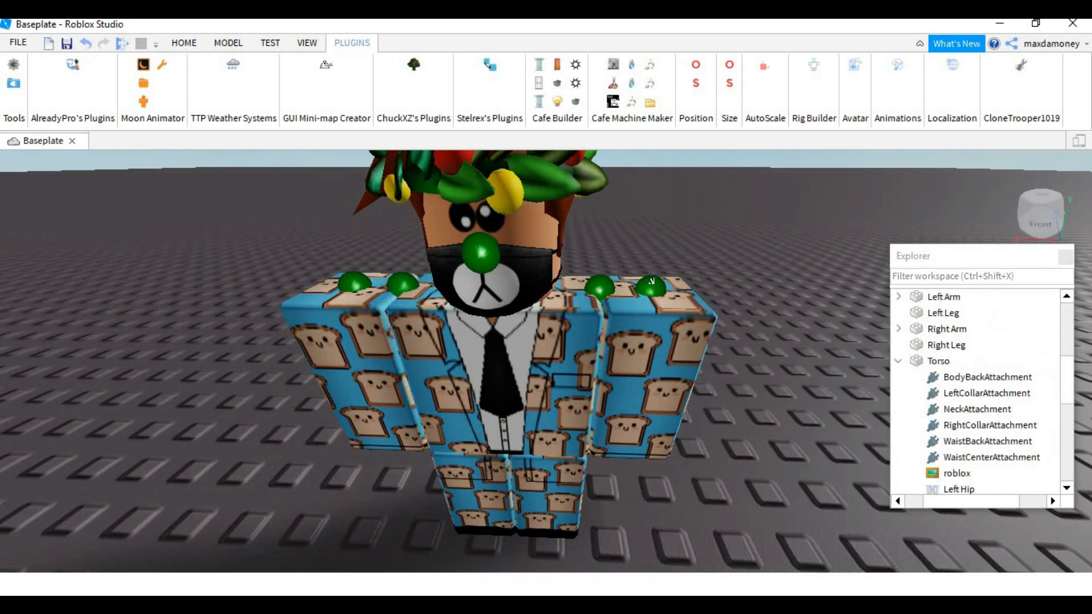
- Delete the attachments on the avatar's shoulders and collar and on the front of its face
left_click(632, 281)
left_click(652, 285)
key("Delete")
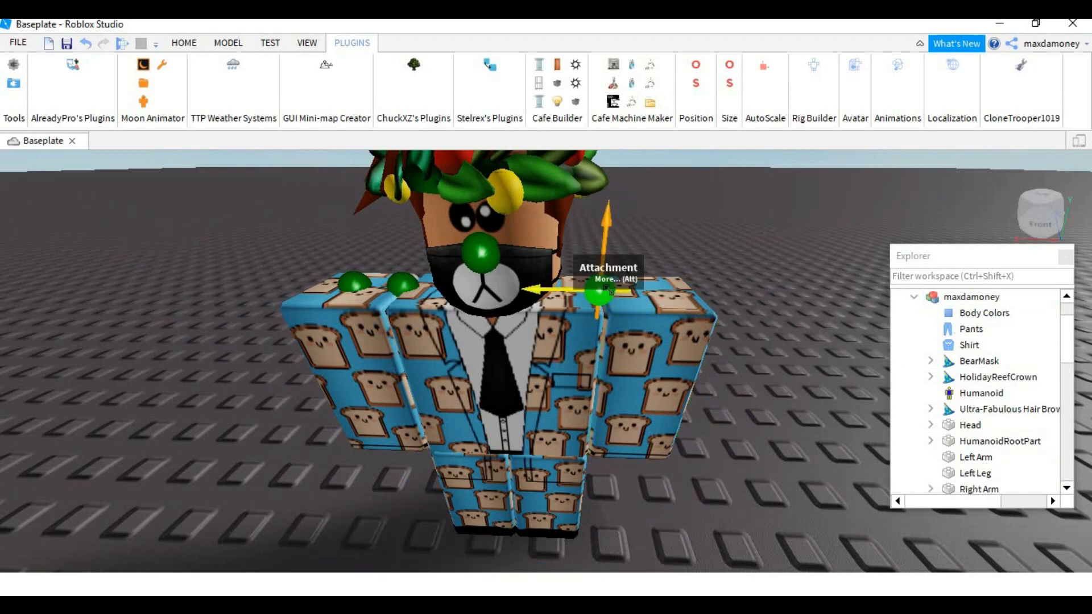
left_click(606, 288)
key("Delete")
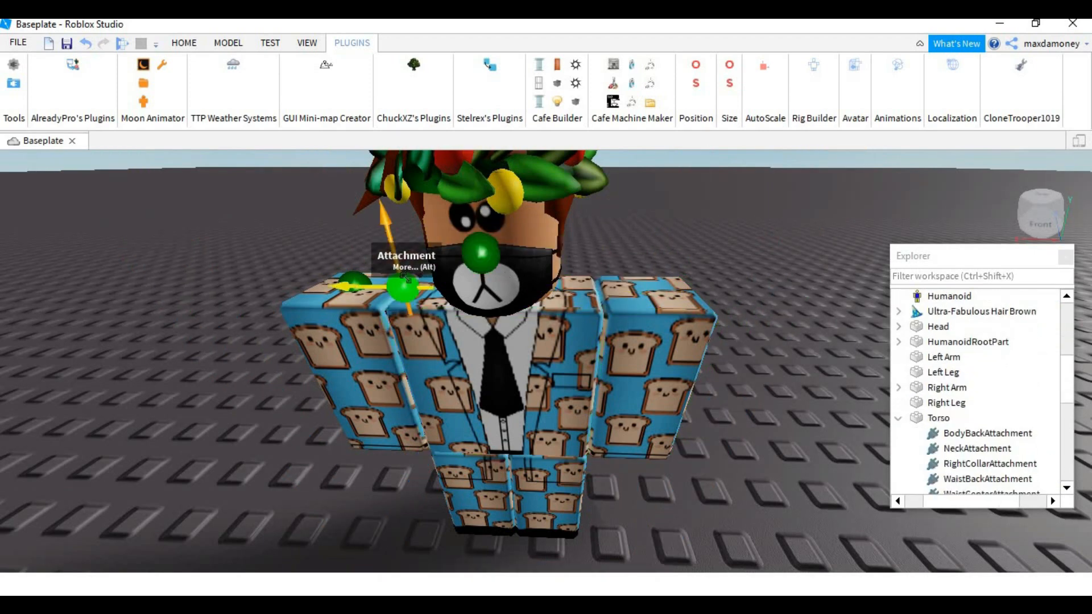
left_click(404, 284)
key("Delete")
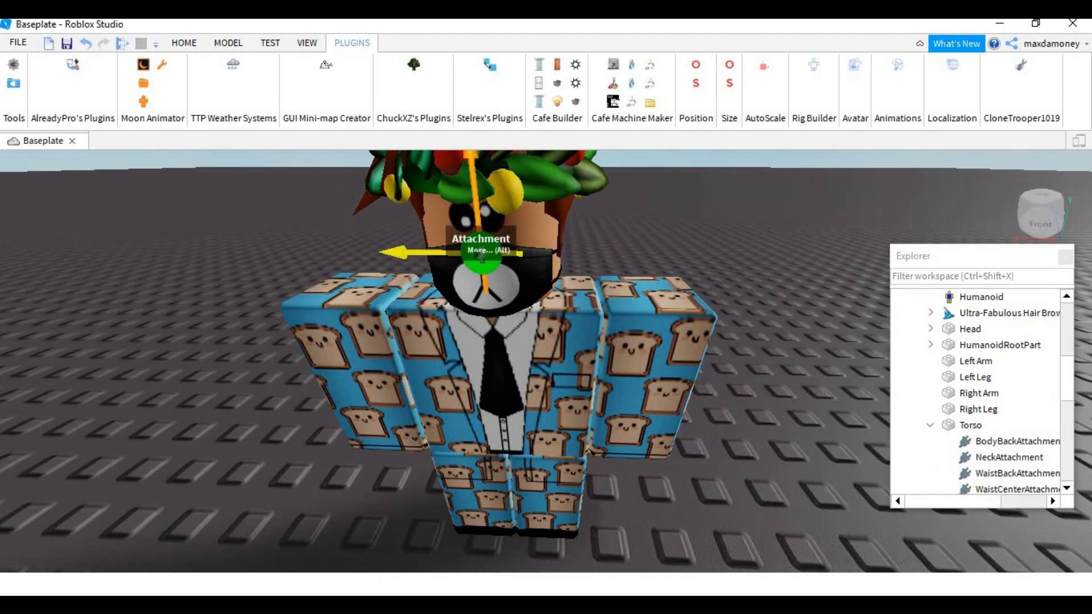
left_click(481, 256)
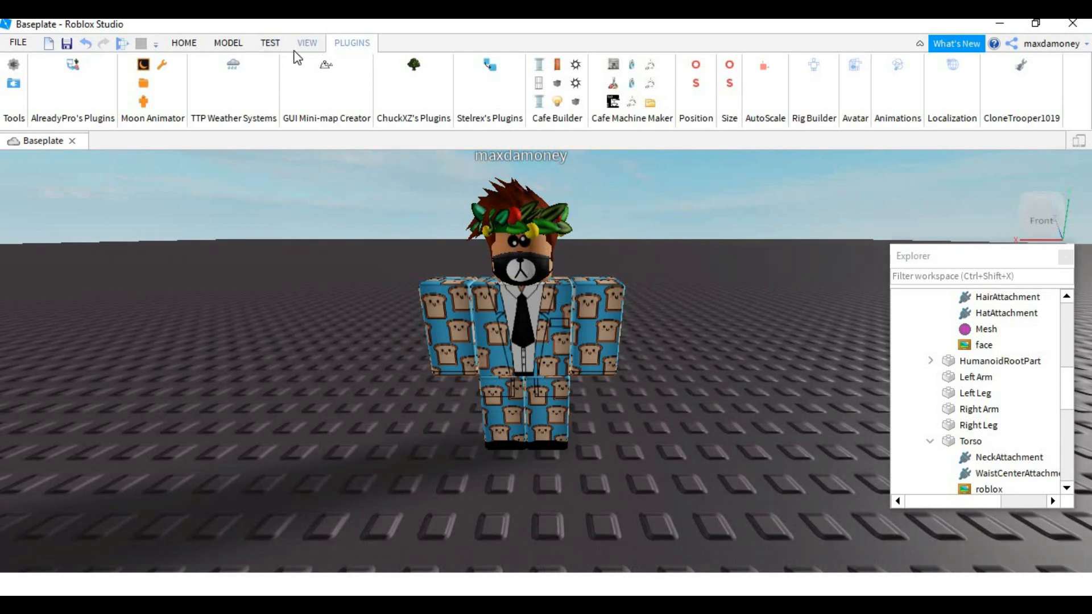
left_click(184, 43)
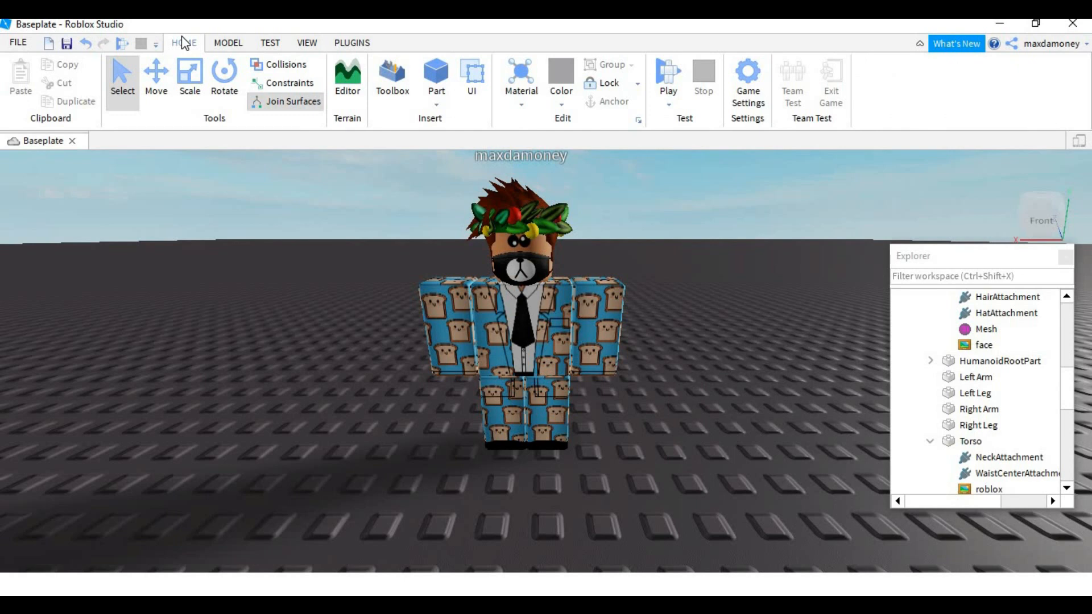
left_click(625, 327)
scroll(1003, 359, "up", 5)
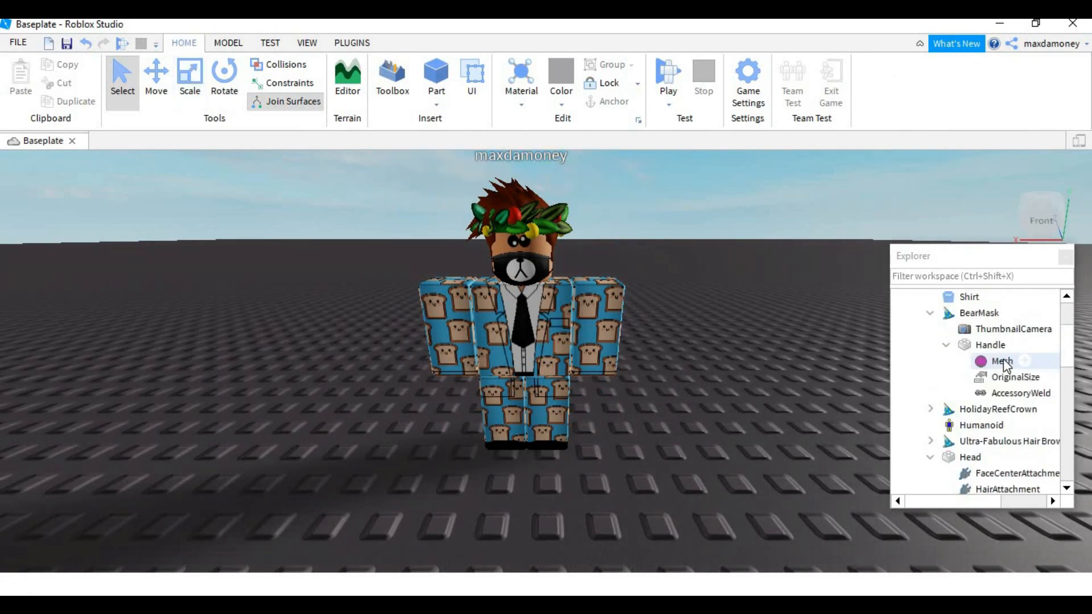
scroll(1003, 364, "up", 1)
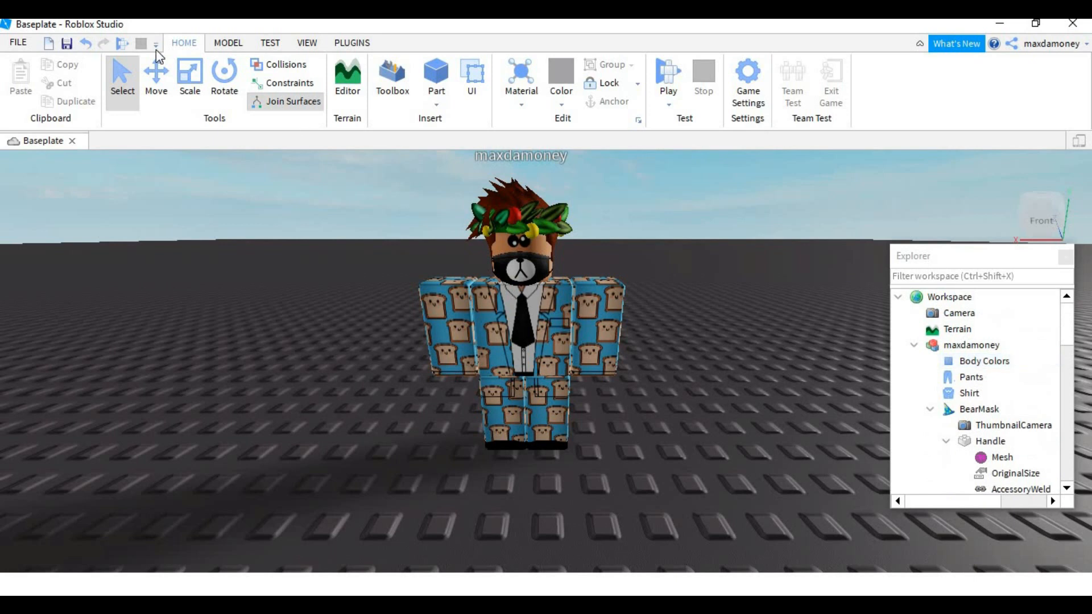
left_click(314, 45)
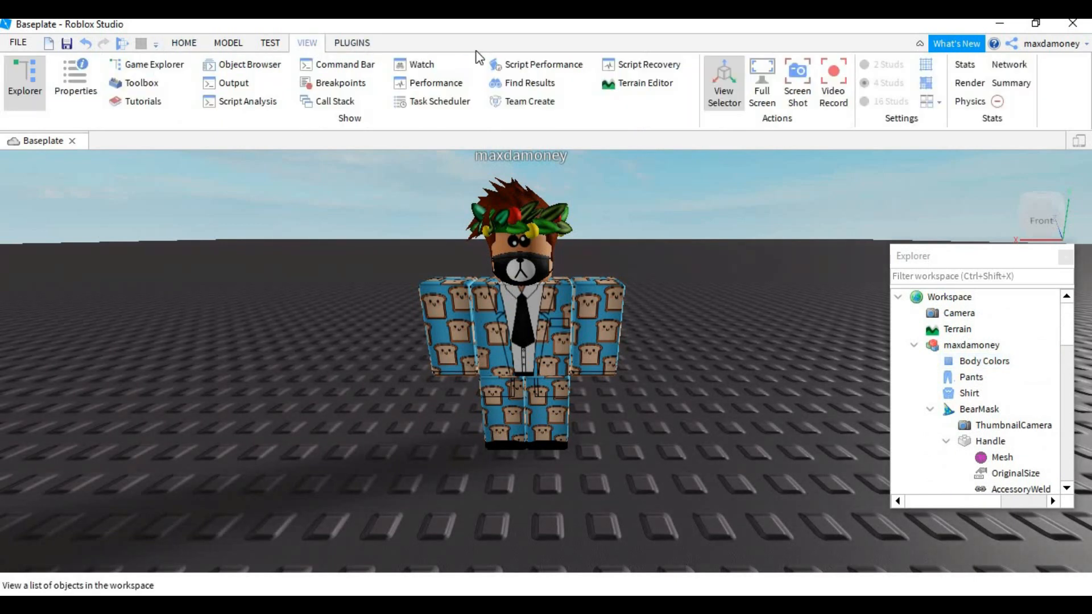
- Rotate the avatar's Left Arm outward so that it points diagonally away from the torso
left_click(181, 45)
scroll(973, 438, "down", 3)
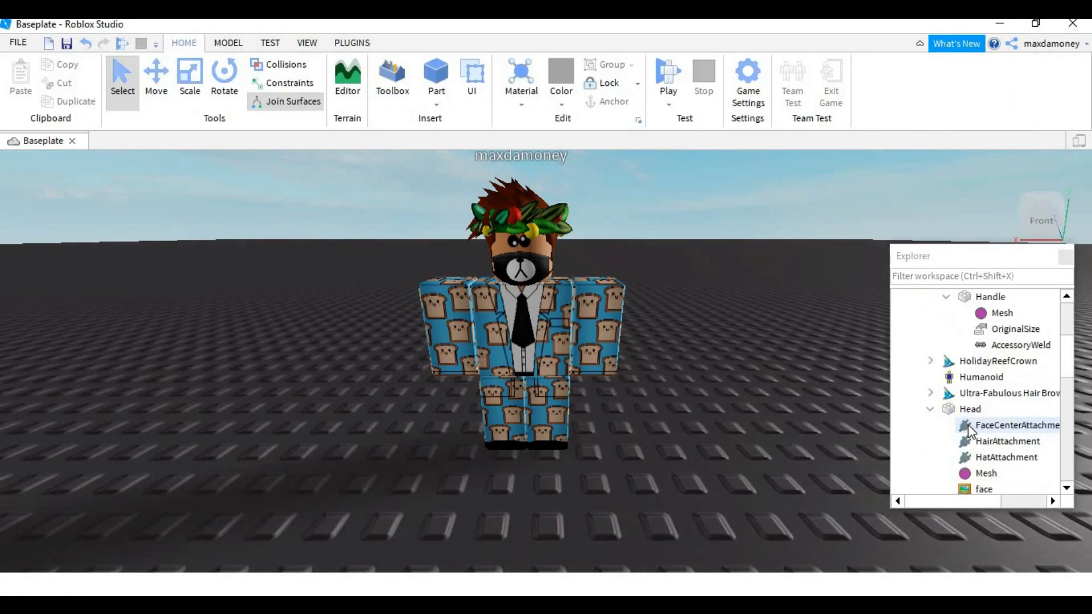
scroll(972, 449, "down", 3)
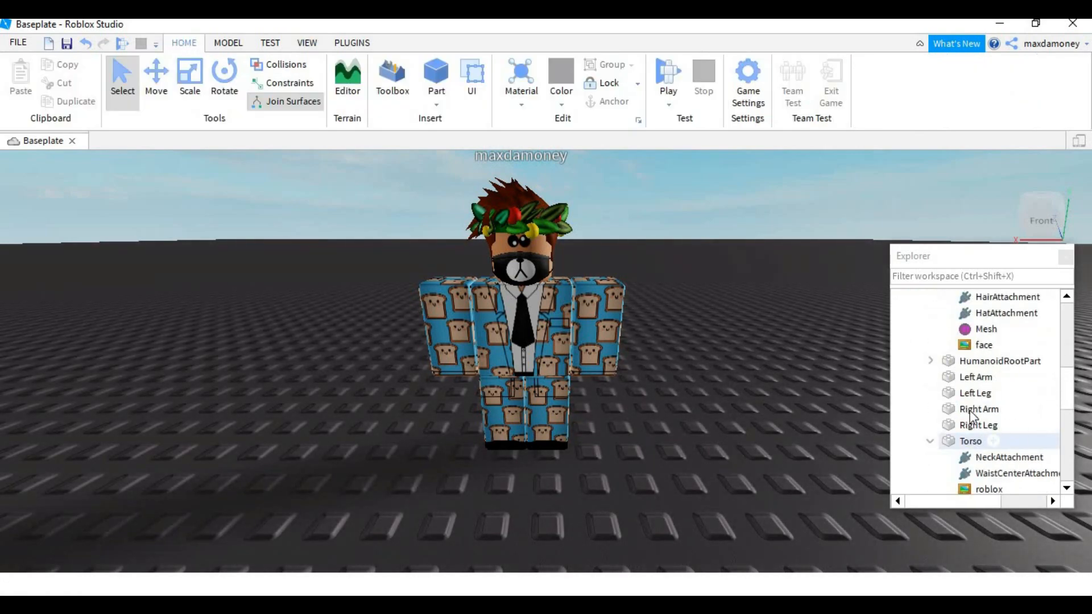
left_click(962, 379)
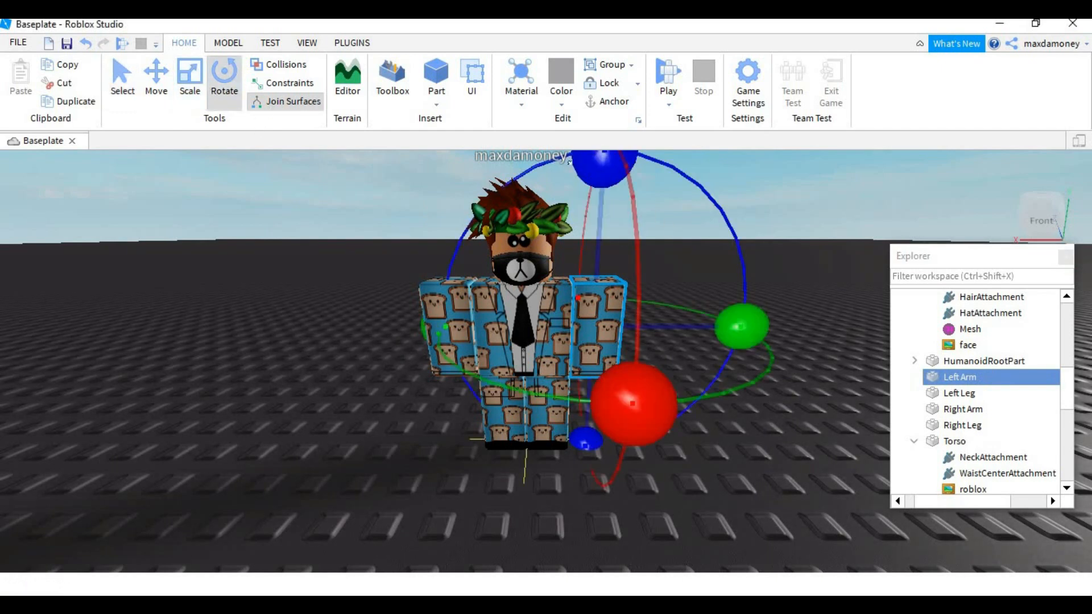
left_click_drag(598, 154, 316, 188)
- Move the Left Arm up and outward to line it up with the shoulder in a raised, waving pose
left_click(155, 71)
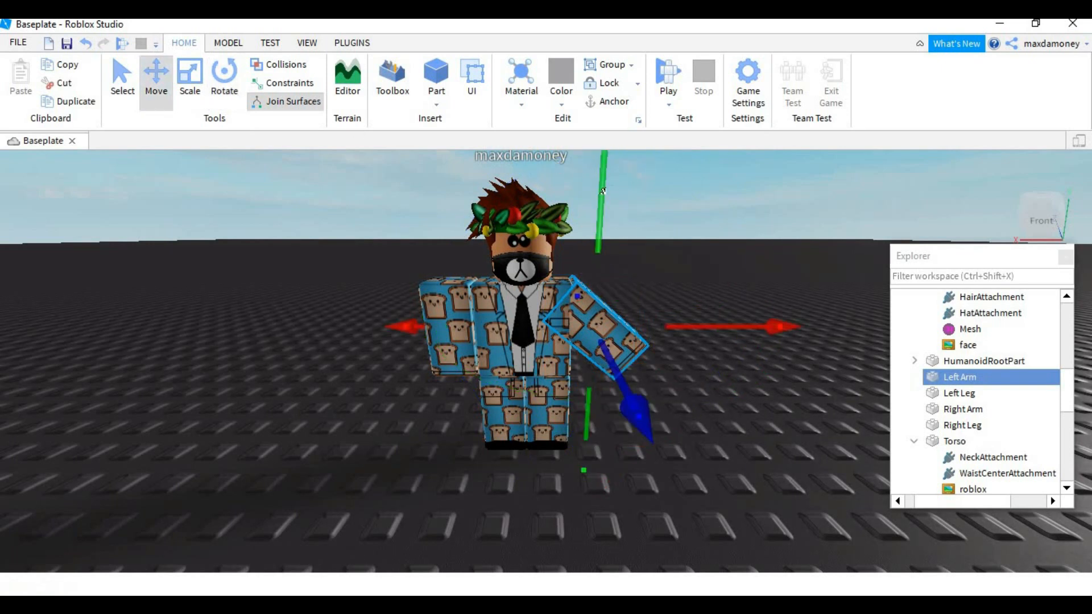
left_click_drag(598, 147, 599, 148)
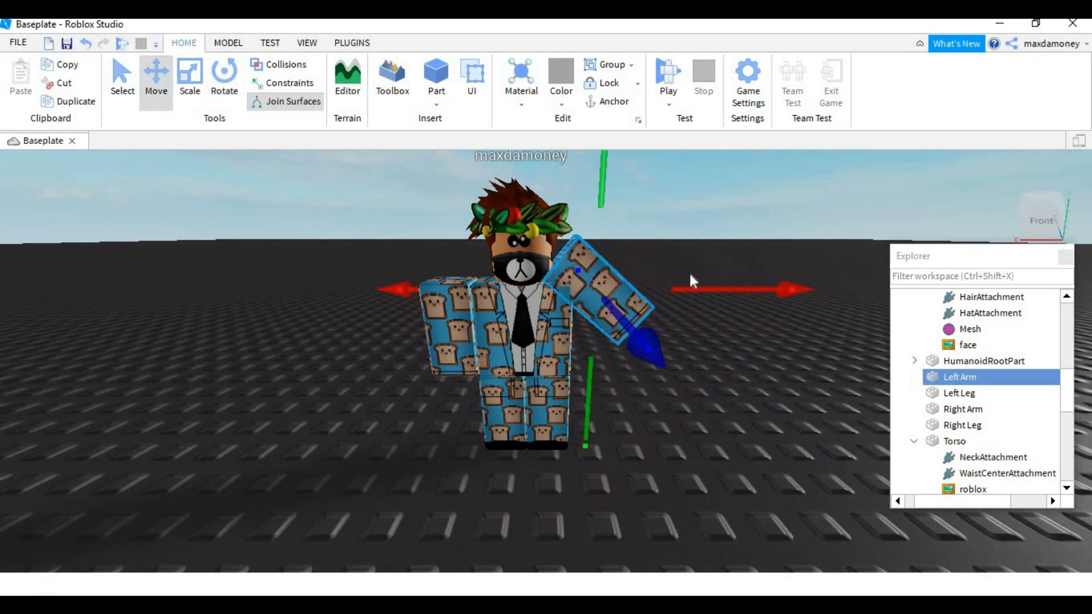
left_click_drag(711, 290, 729, 287)
left_click_drag(614, 446, 613, 470)
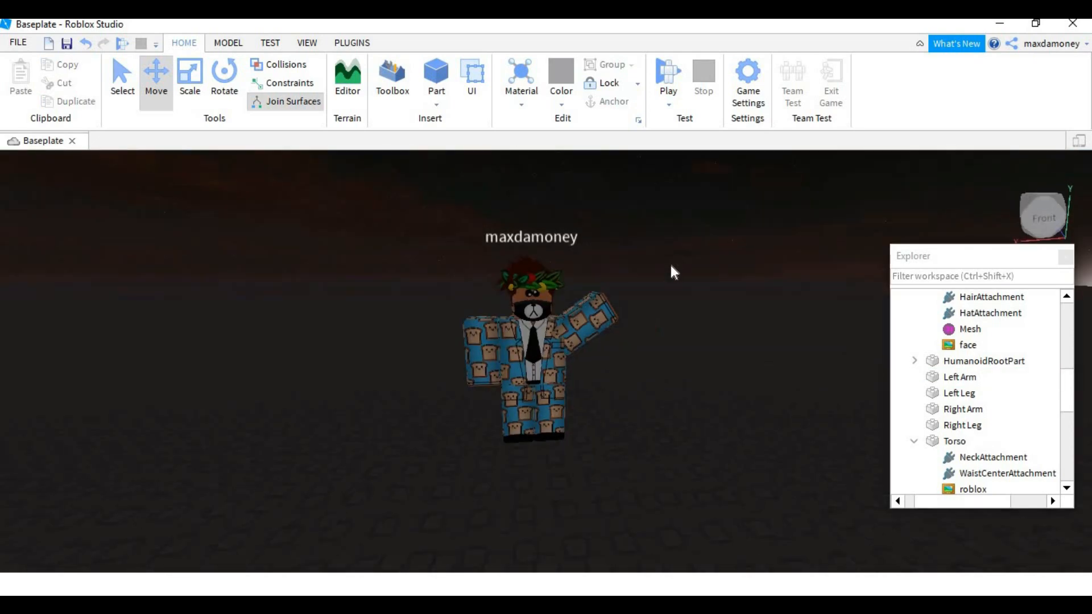
right_click_drag(671, 265, 670, 264)
scroll(671, 266, "up", 2)
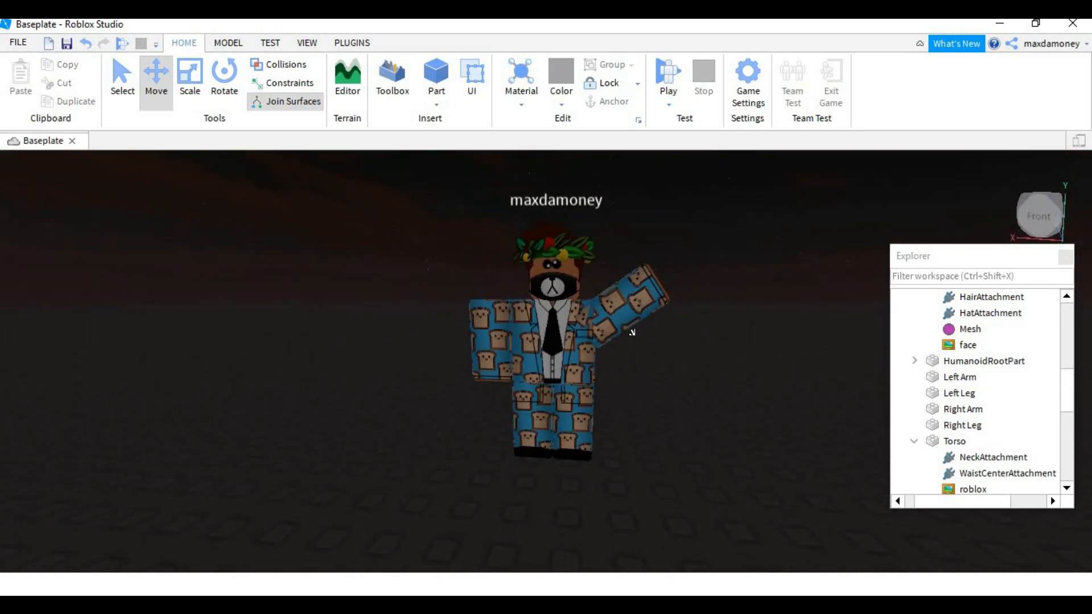
scroll(589, 357, "up", 6)
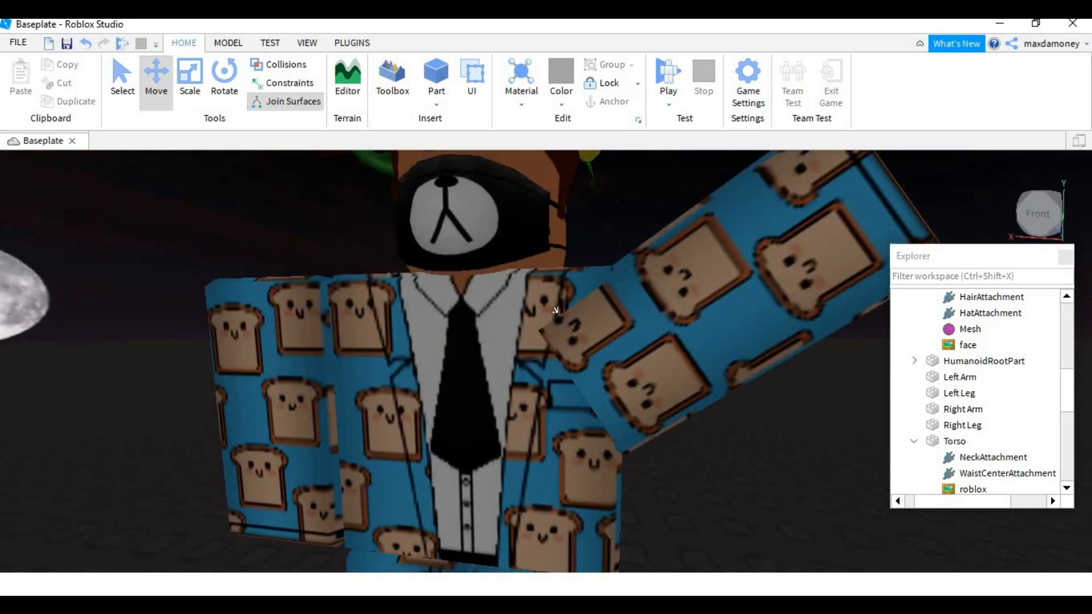
right_click_drag(556, 316, 560, 348)
scroll(563, 350, "down", 5)
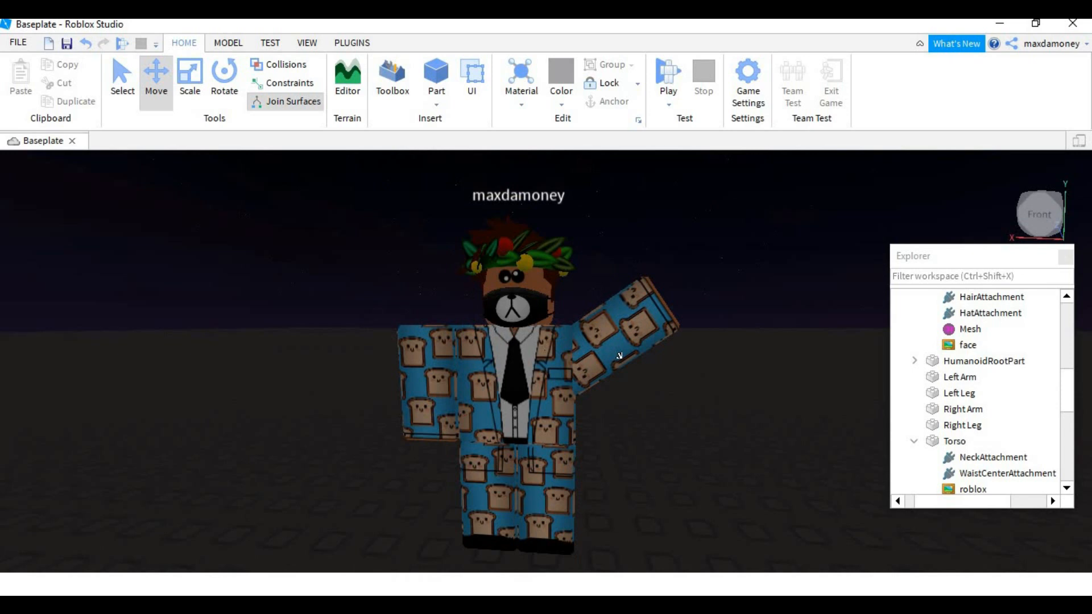
scroll(621, 363, "down", 2)
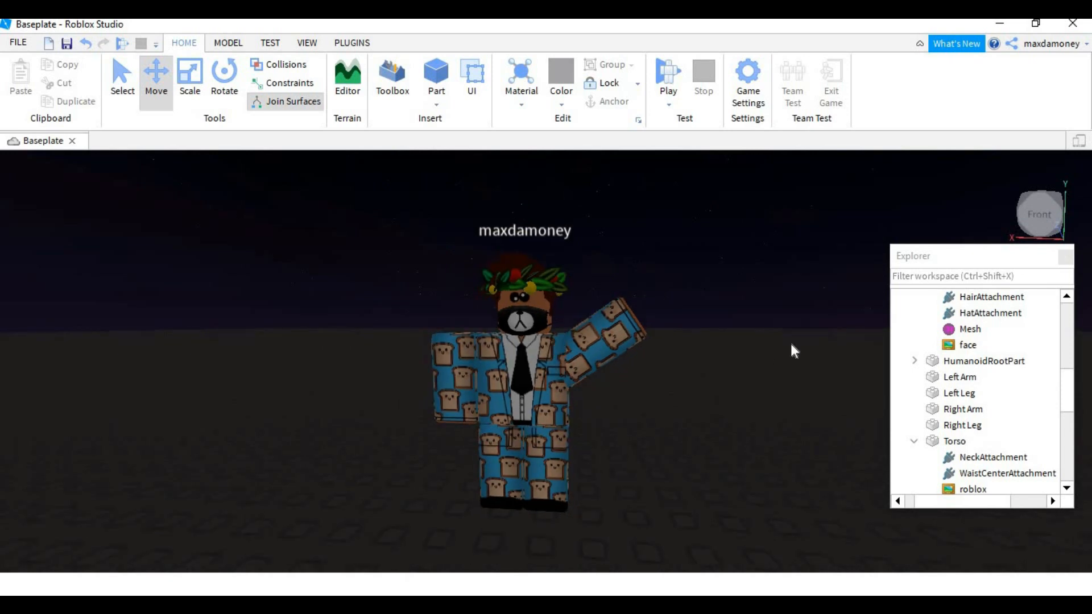
- Try to rotate the avatar's Right Arm
left_click(455, 358, "alt")
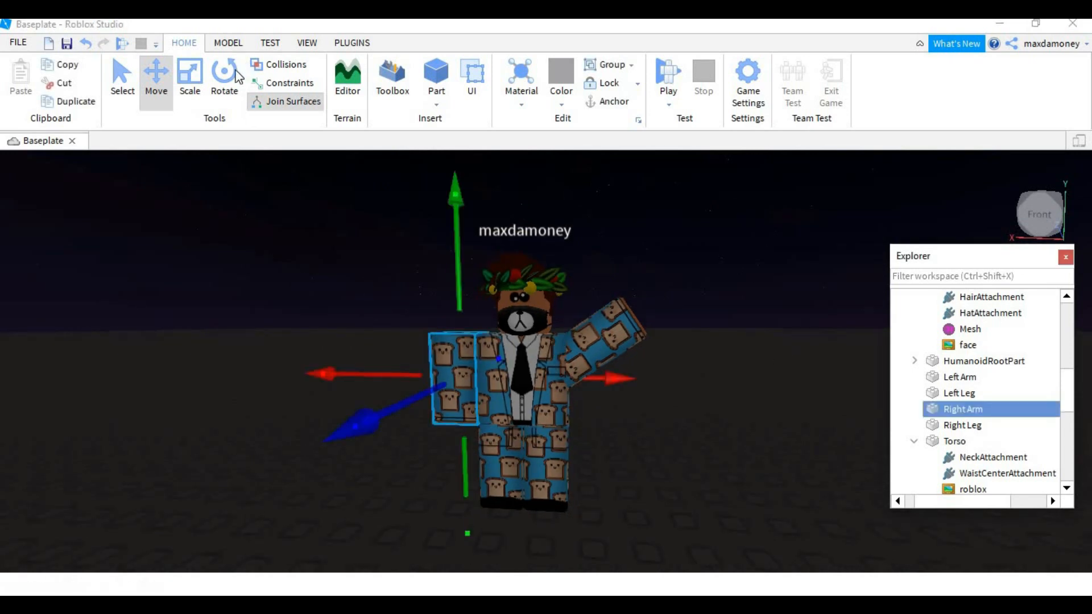
left_click(236, 76)
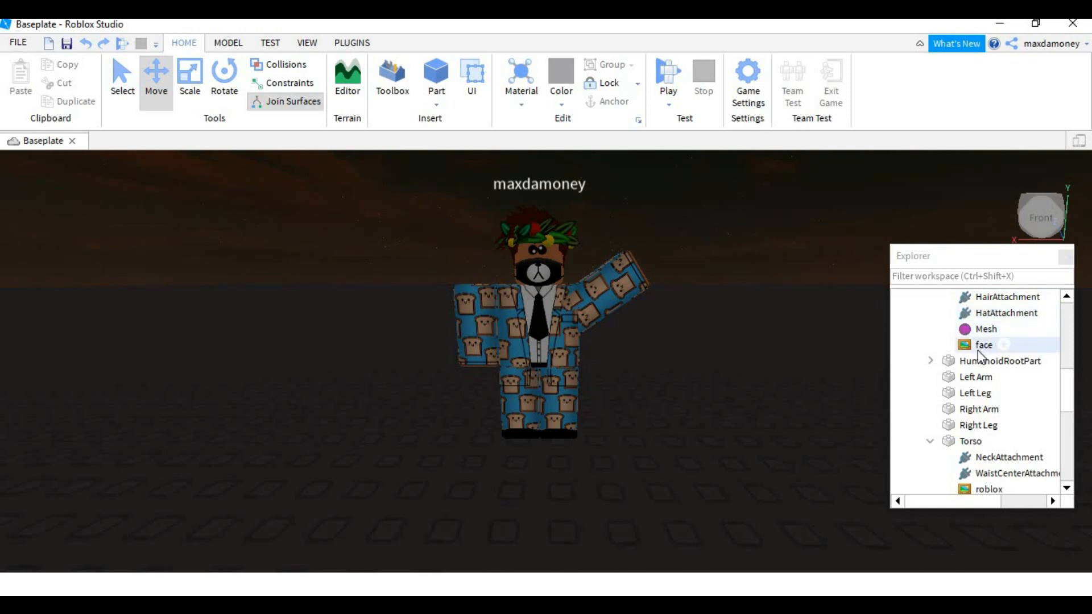
- Delete the BearMask accessory from the avatar
scroll(1003, 361, "up", 1)
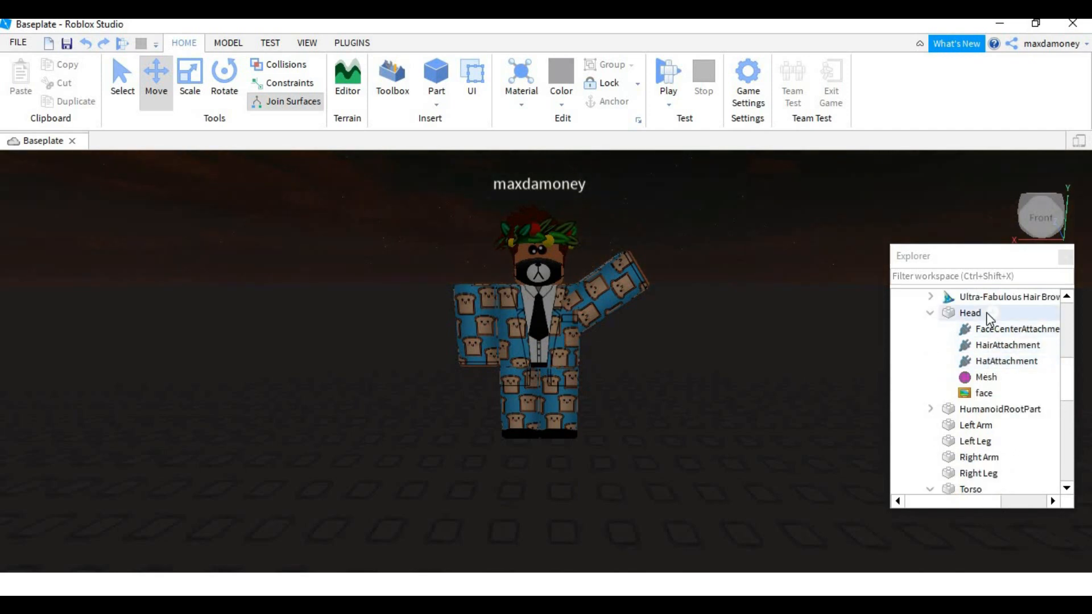
scroll(990, 319, "up", 1)
scroll(995, 336, "up", 1)
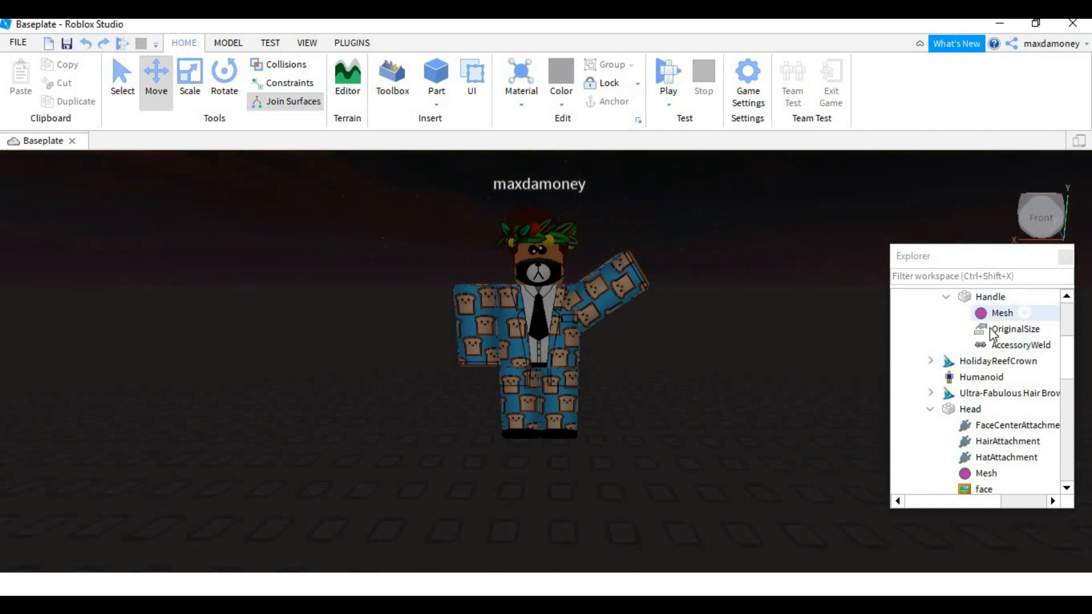
scroll(973, 323, "up", 1)
left_click(974, 316)
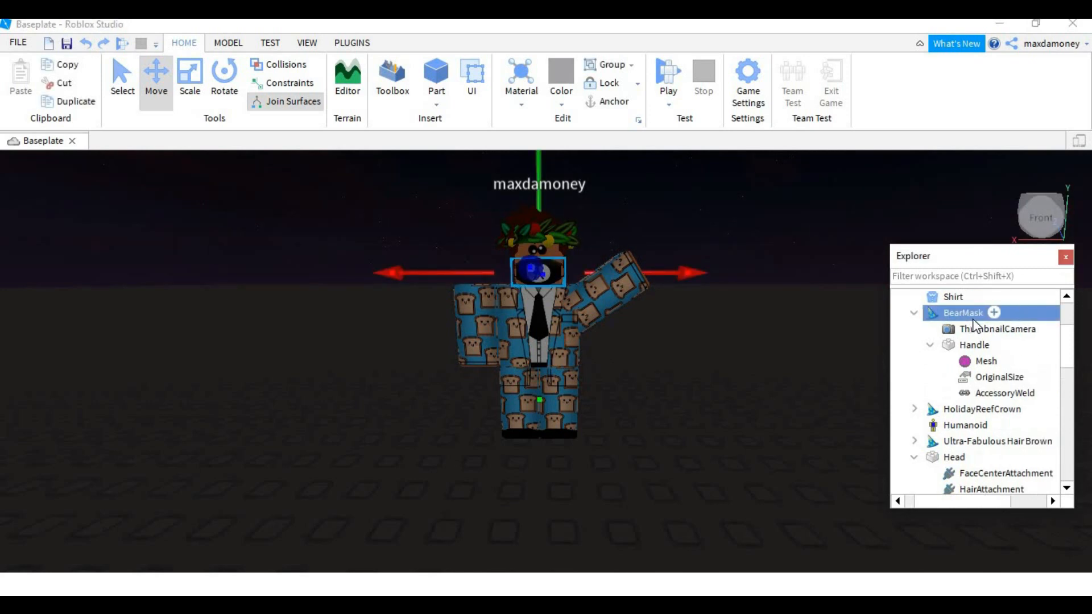
key("Delete")
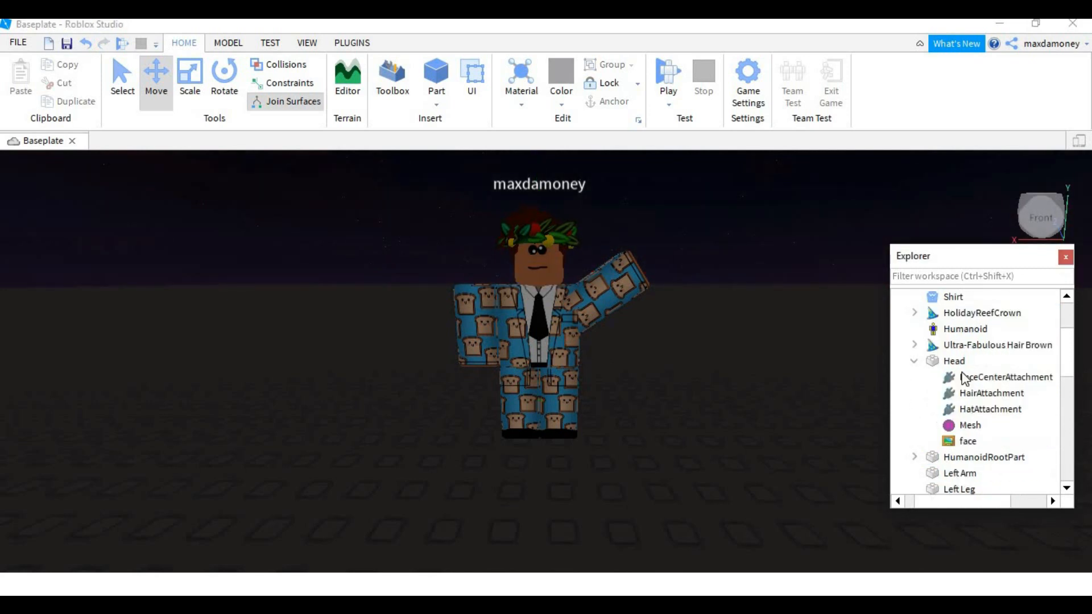
- Delete the face decal from the avatar's Head and close the Explorer
left_click(967, 442)
key("Delete")
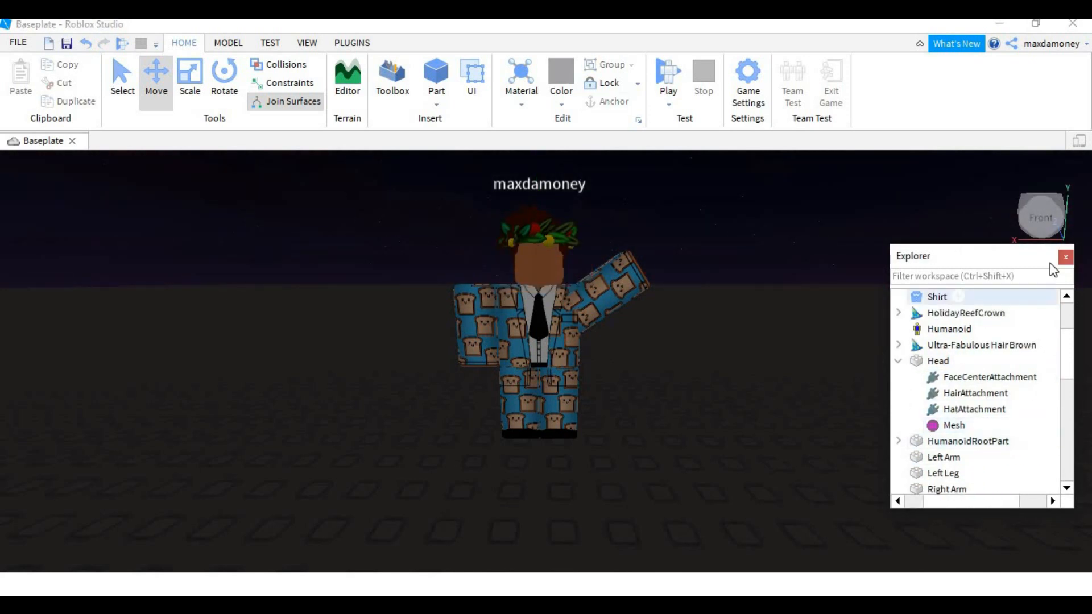
left_click(1066, 260)
- Show the Explorer again to access the avatar's objects
scroll(693, 388, "up", 8)
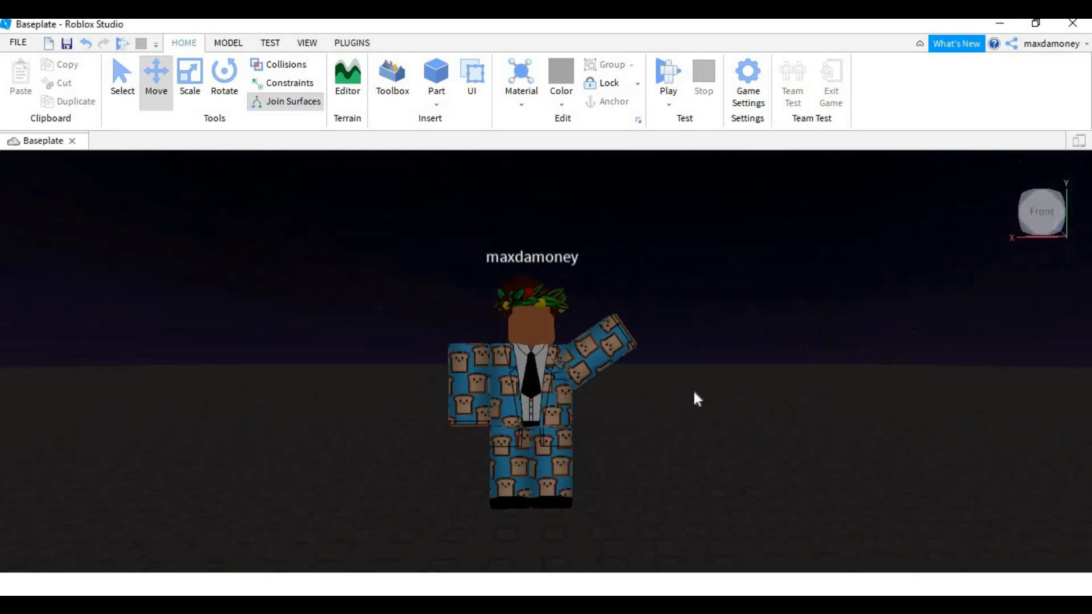
right_click_drag(691, 388, 510, 325)
scroll(513, 326, "down", 5)
scroll(513, 330, "up", 4)
scroll(510, 325, "down", 6)
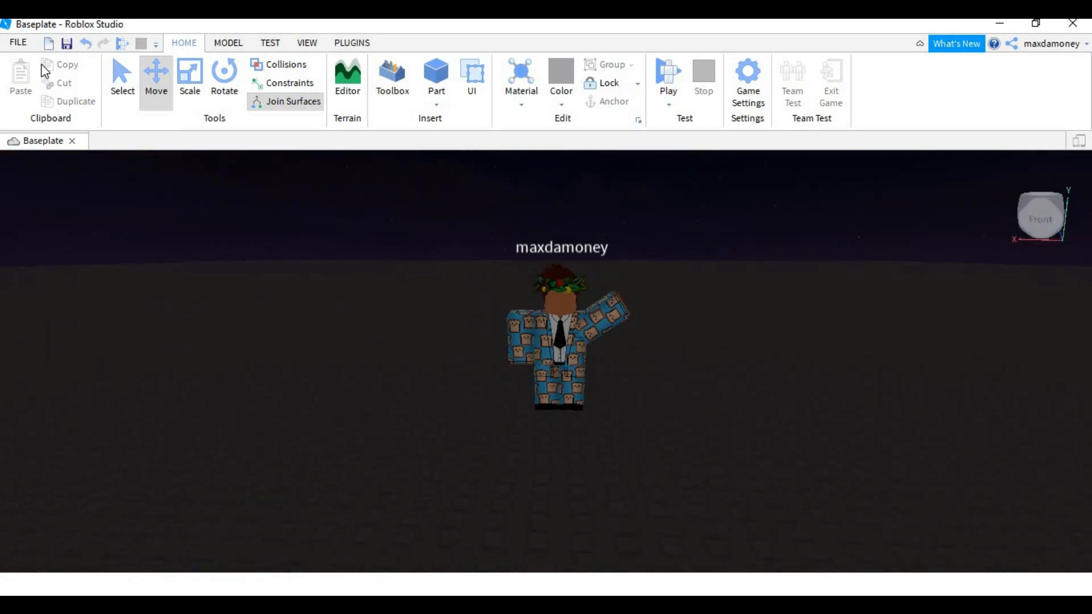
left_click(16, 48)
left_click(15, 48)
left_click(307, 42)
left_click(25, 80)
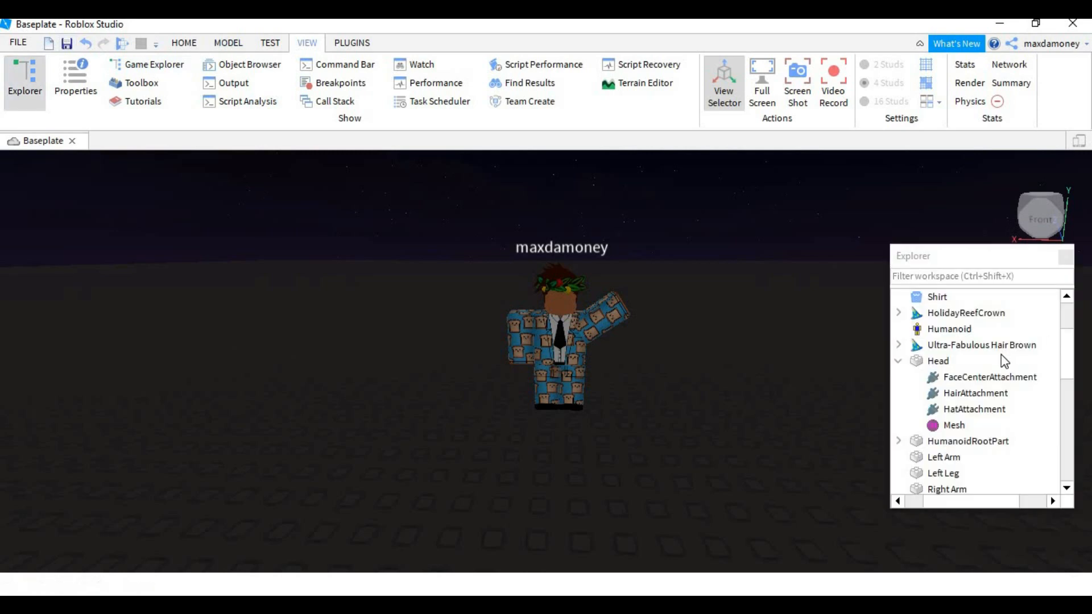
- Export the whole avatar model to the Desktop as an Object Model (*.obj) file named Tutorial
scroll(969, 365, "up", 2)
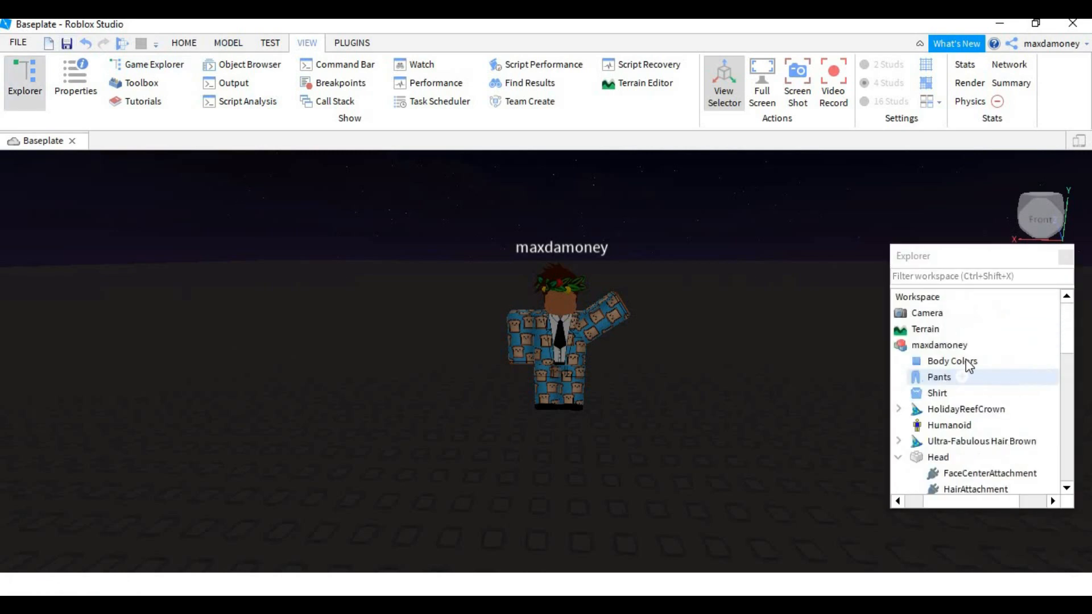
right_click(914, 349)
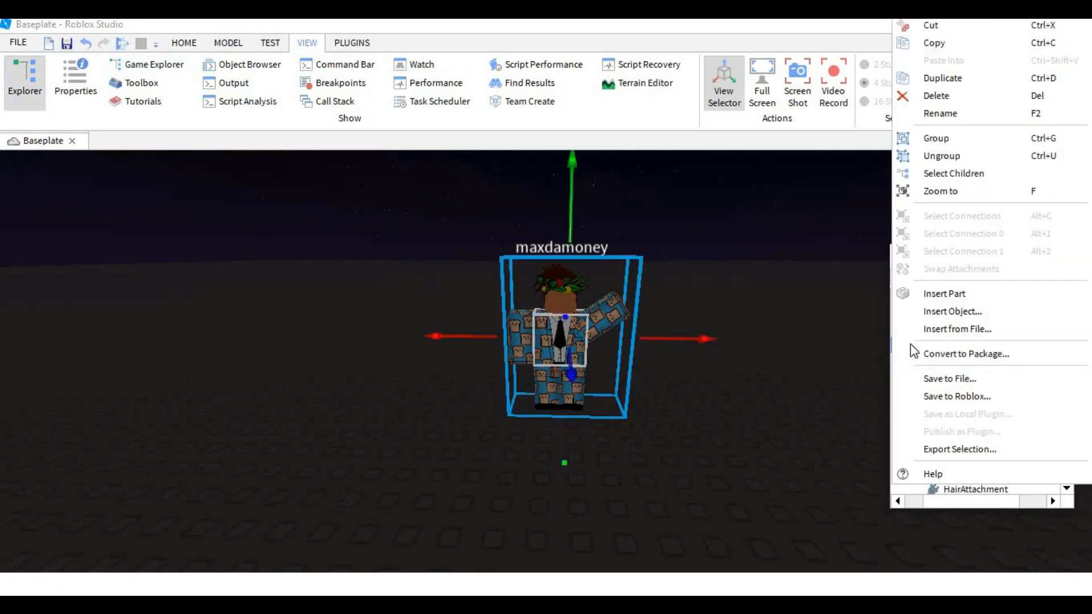
left_click(959, 449)
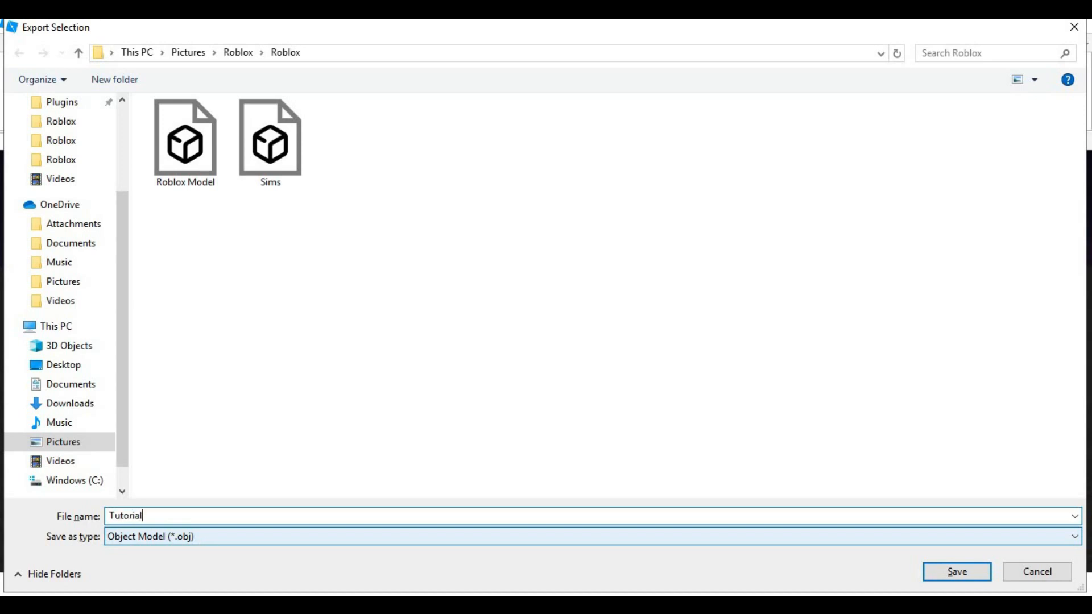
scroll(73, 239, "up", 2)
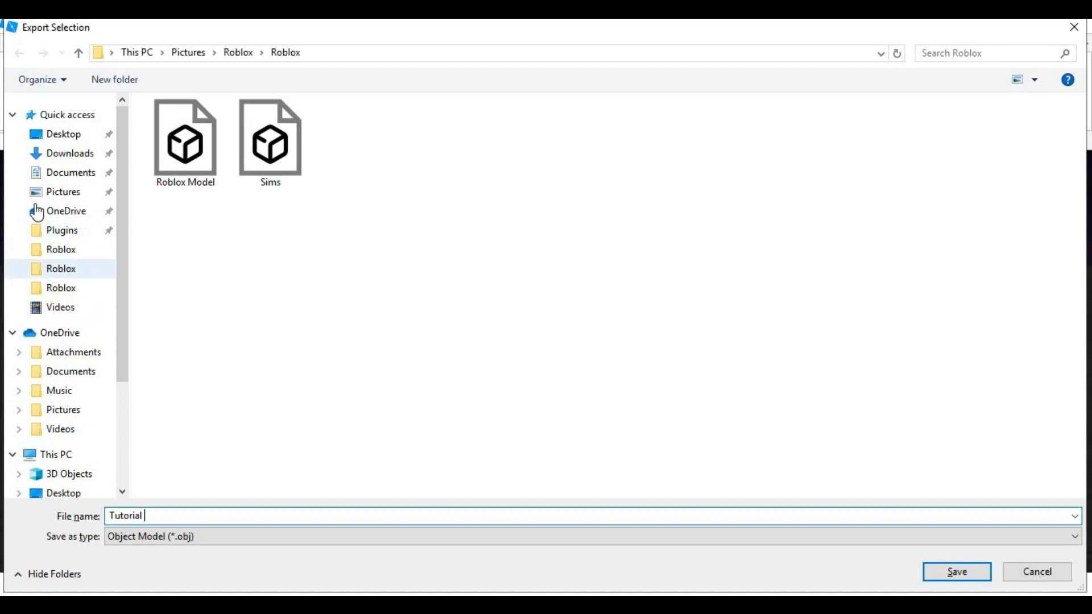
left_click(67, 136)
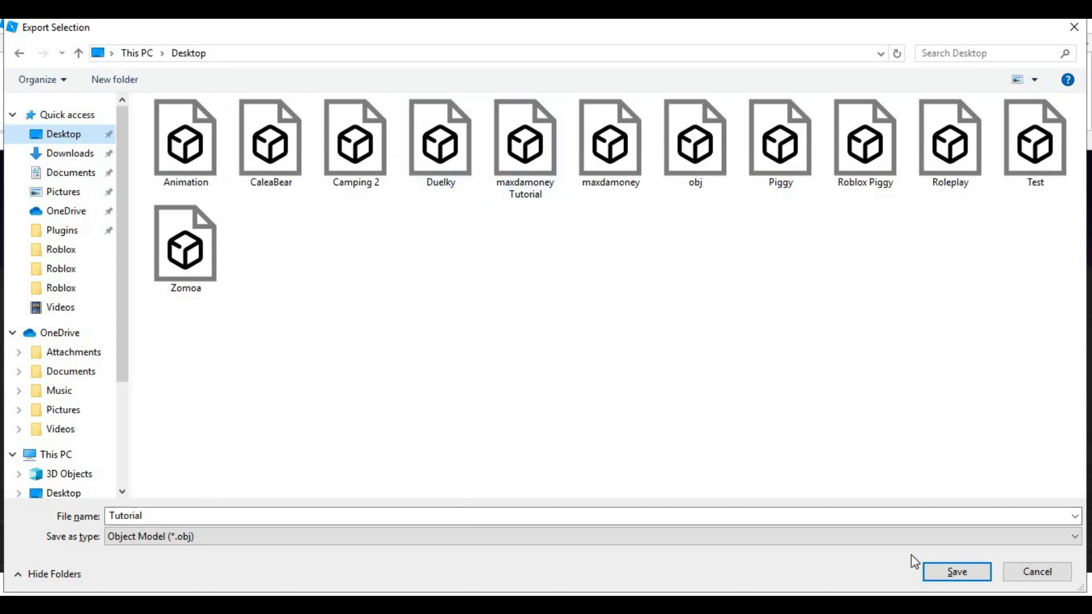
left_click(960, 578)
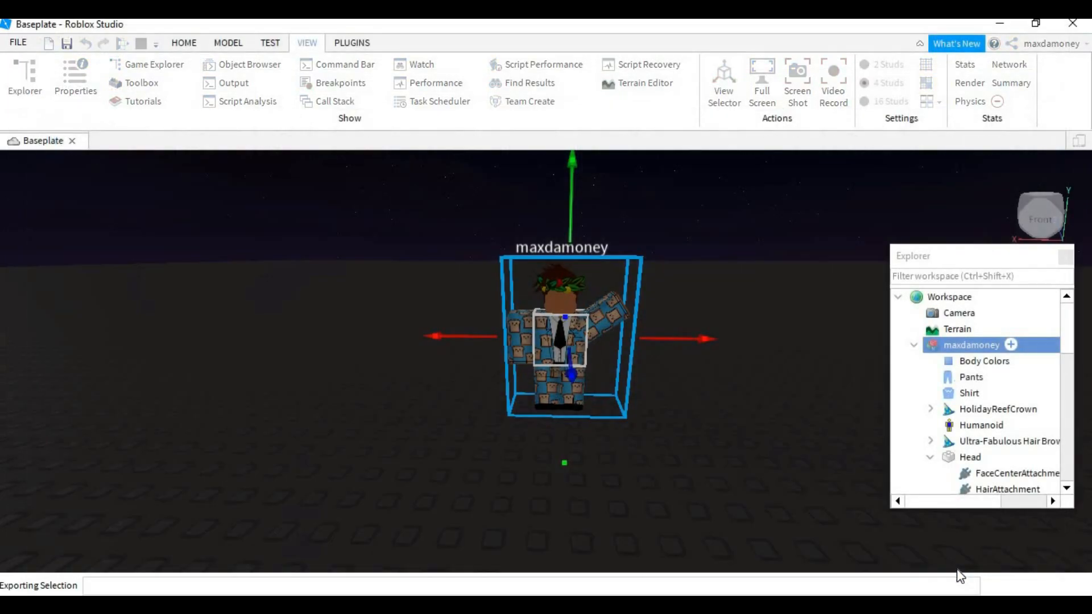
- Close the Explorer and exit Roblox Studio without saving the changes to Baseplate
left_click(1067, 259)
left_click(1072, 24)
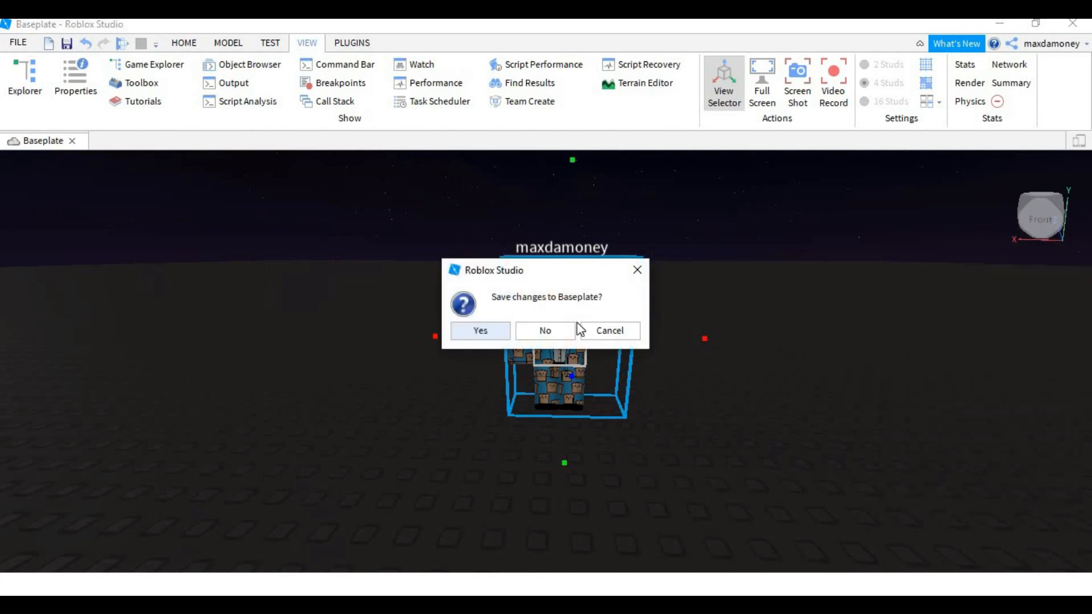
left_click(556, 332)
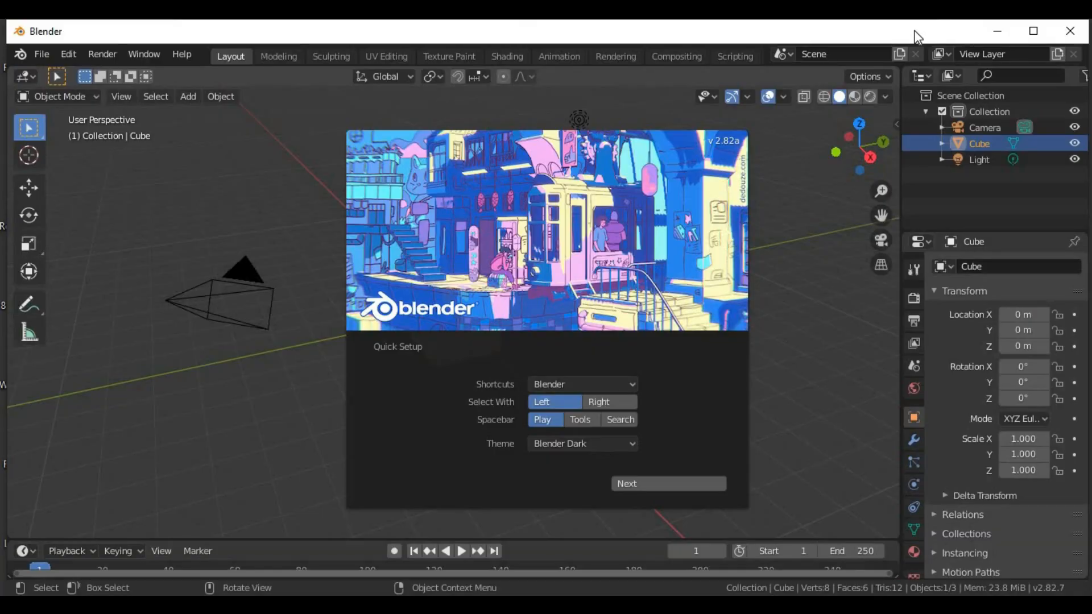
- In Blender, dismiss the splash screen and delete the default cube
left_click(851, 351)
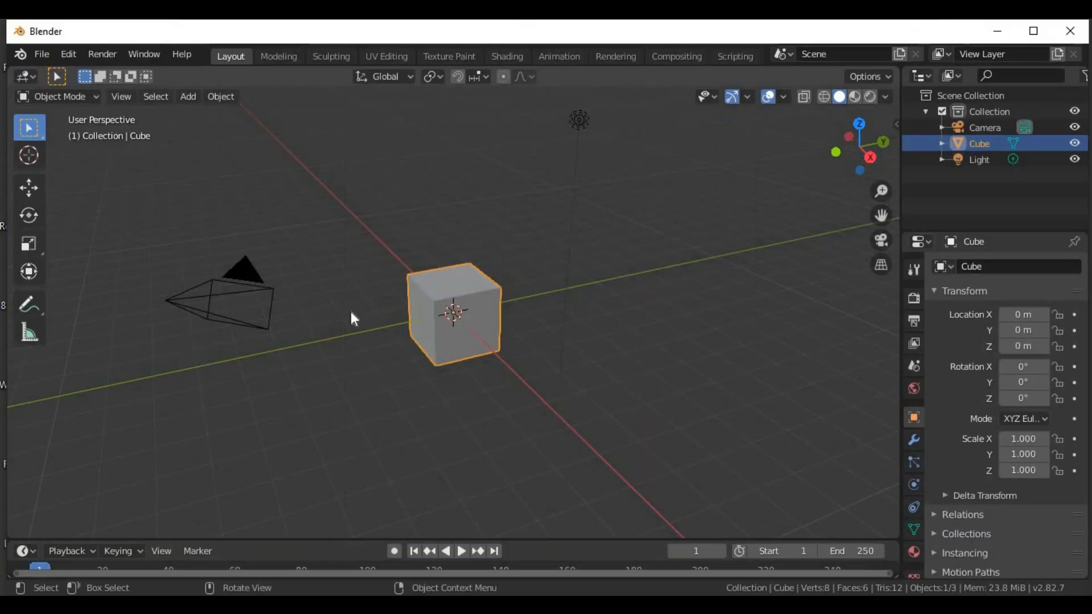
key("x")
left_click(439, 357)
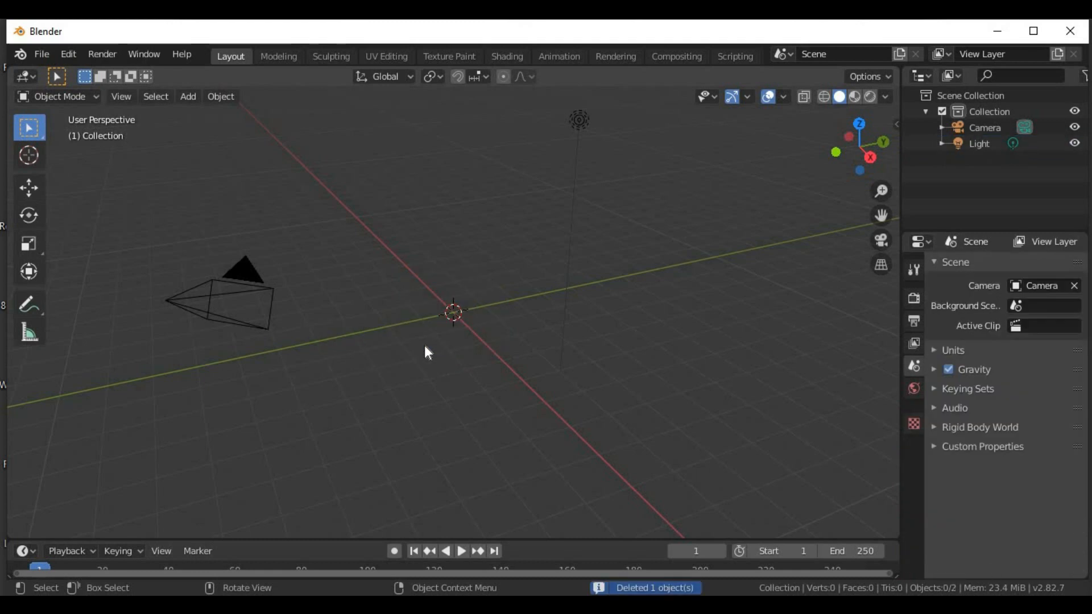
- Import the Wavefront file Tutorial.obj from the Desktop into the scene
left_click(40, 55)
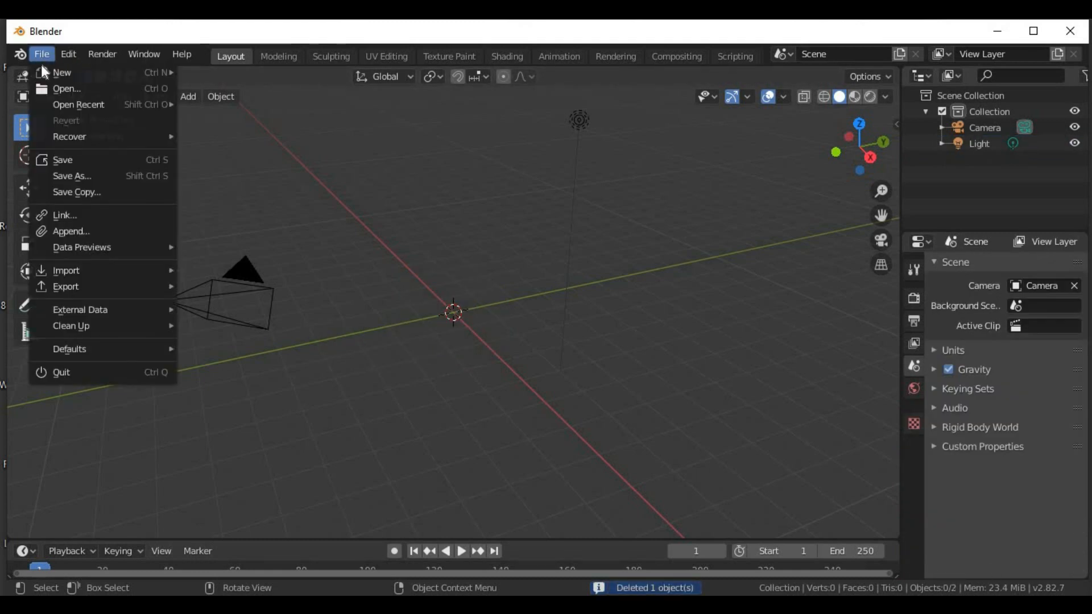
mouse_move(115, 268)
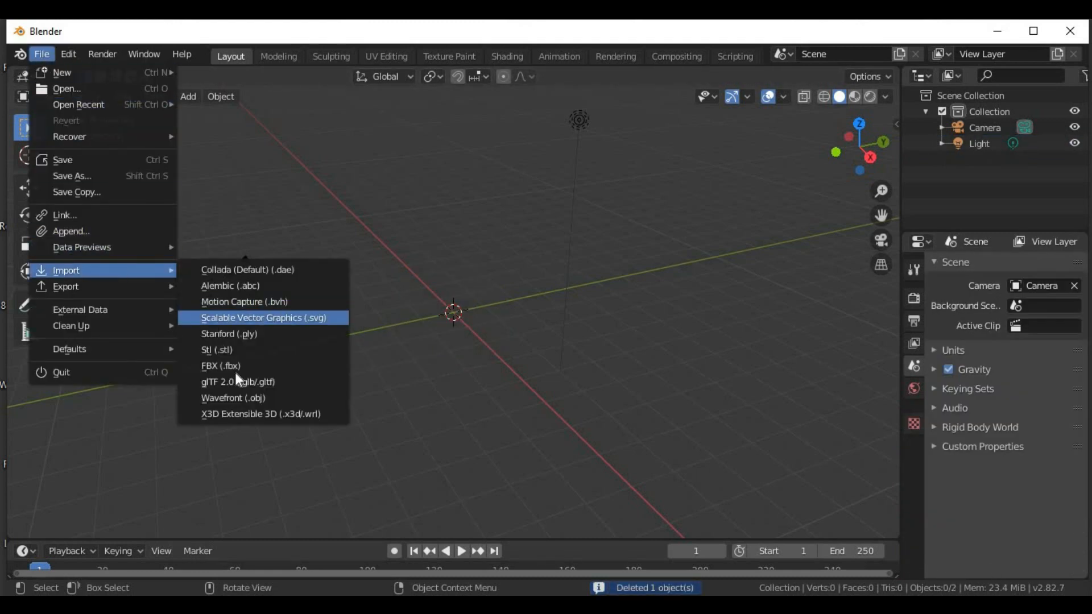
left_click(254, 398)
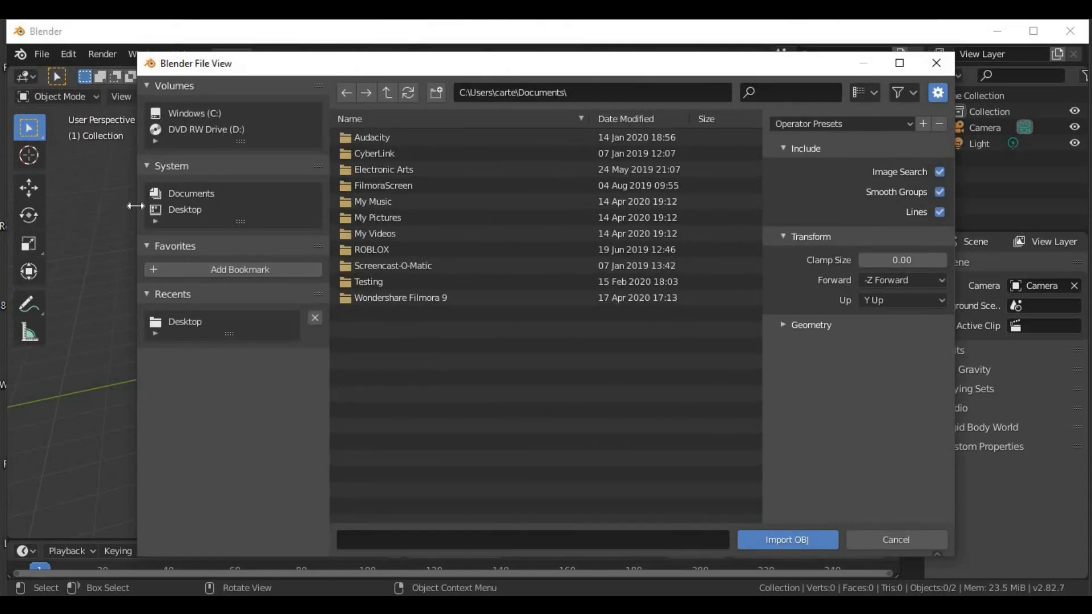
left_click(187, 211)
scroll(401, 278, "down", 1)
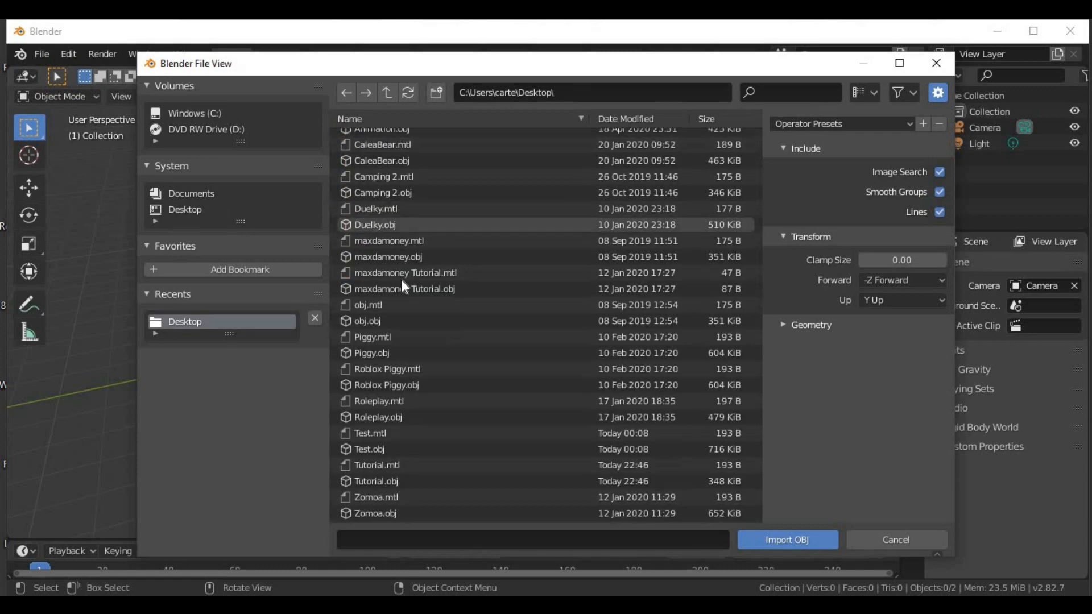
scroll(465, 199, "up", 1)
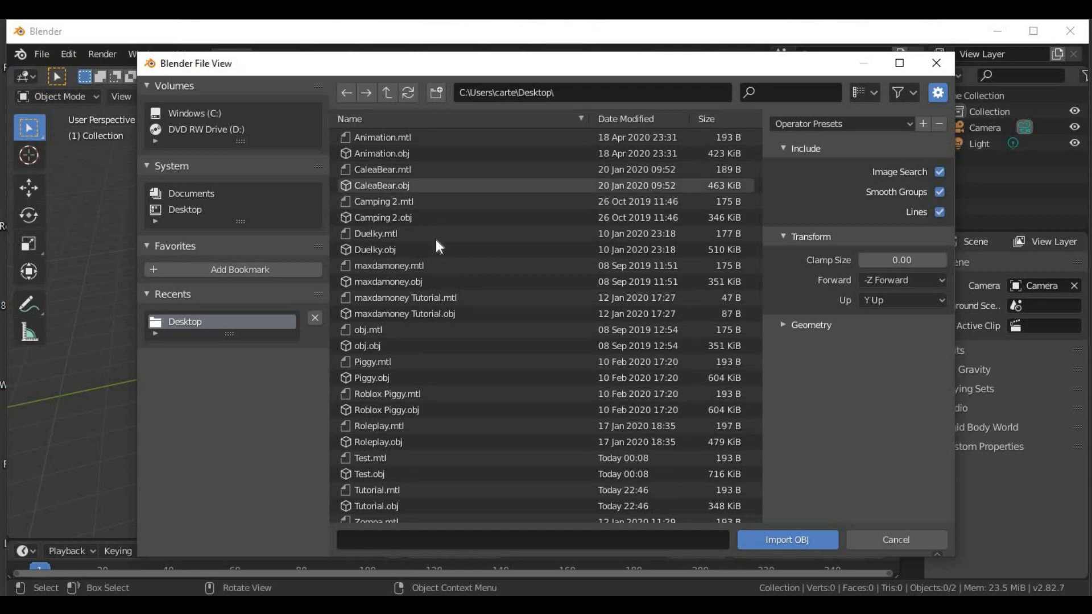
scroll(435, 240, "down", 1)
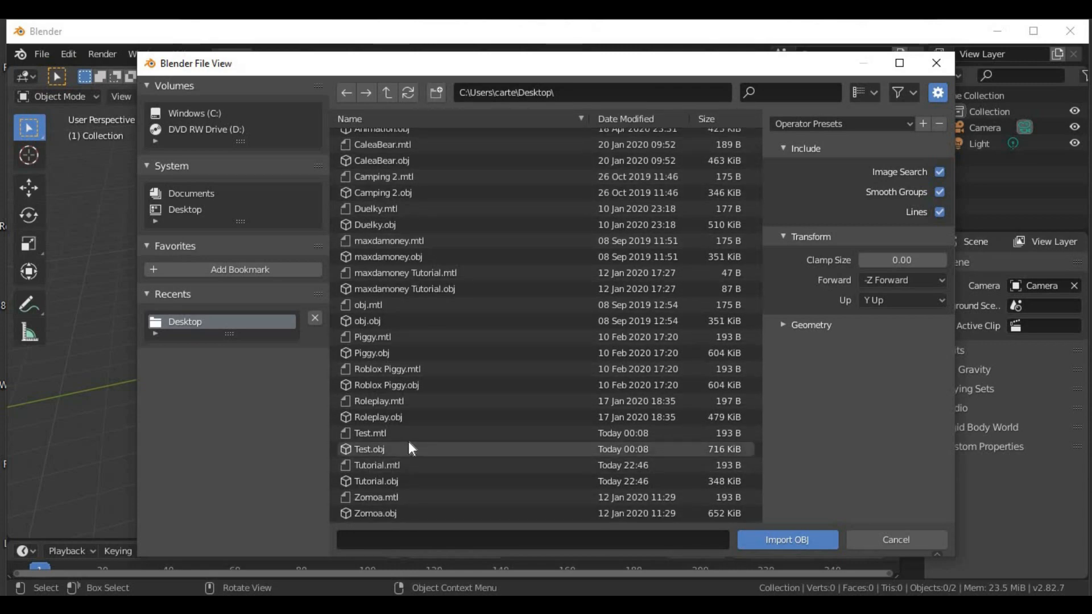
double_click(408, 482)
right_click(717, 305)
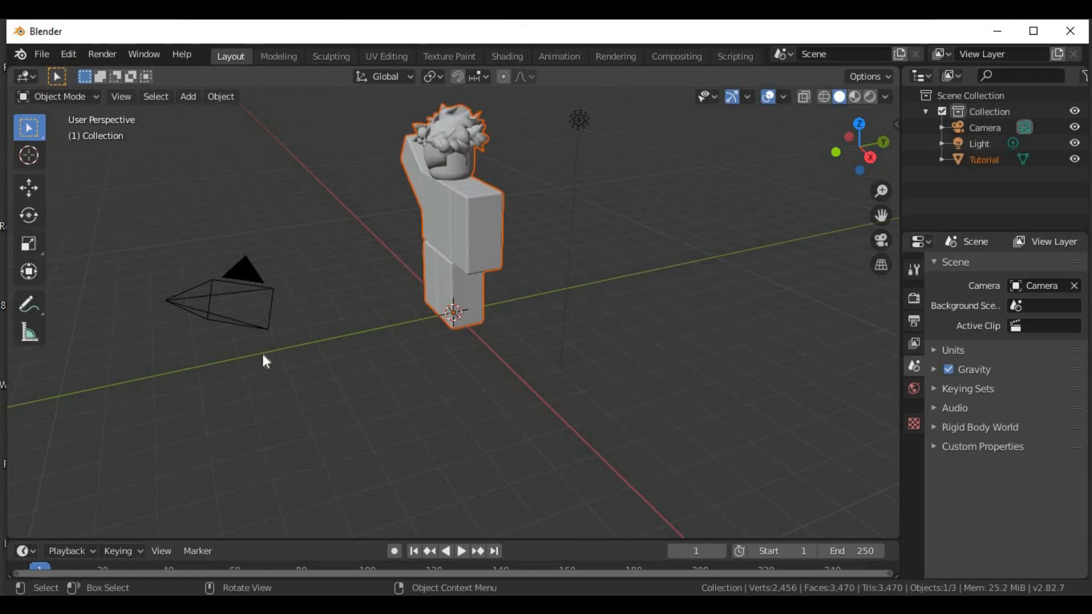
- Make the imported Tutorial character the active object and switch it to Texture Paint mode
key("shift")
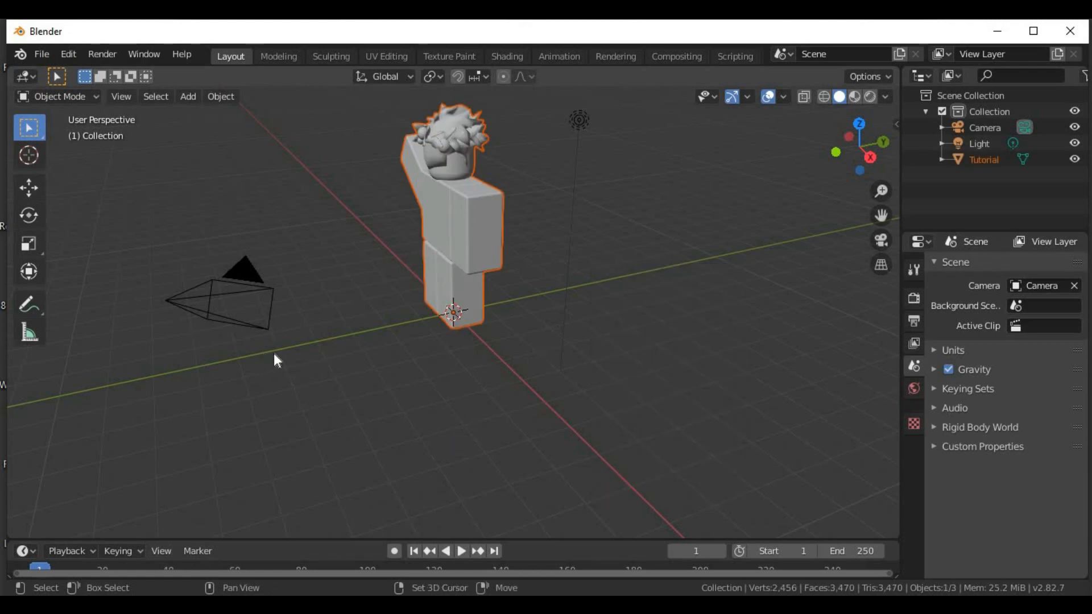
key("shift+grave")
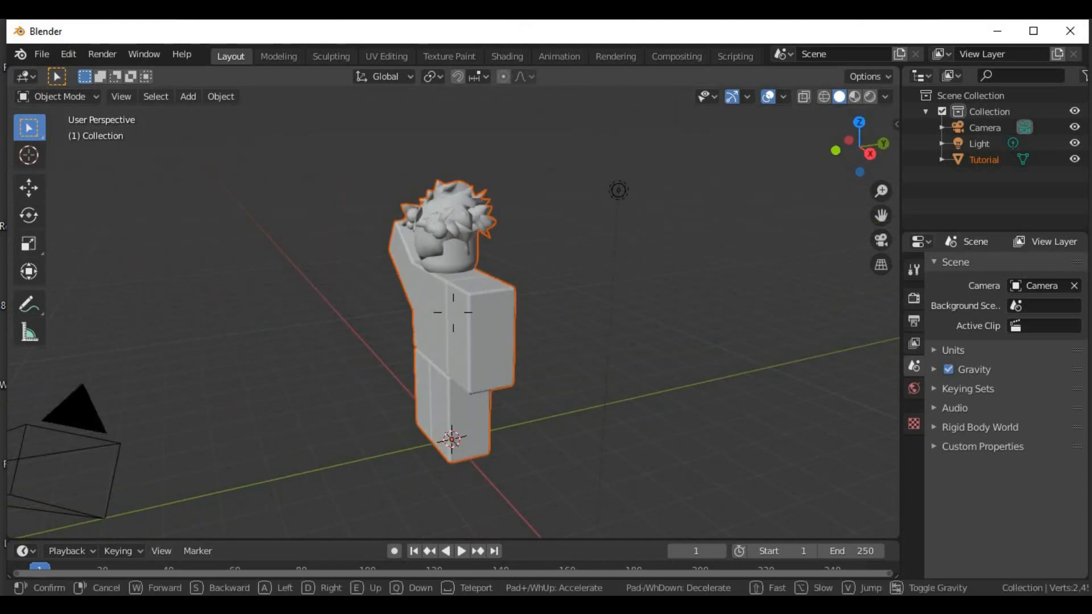
key("w")
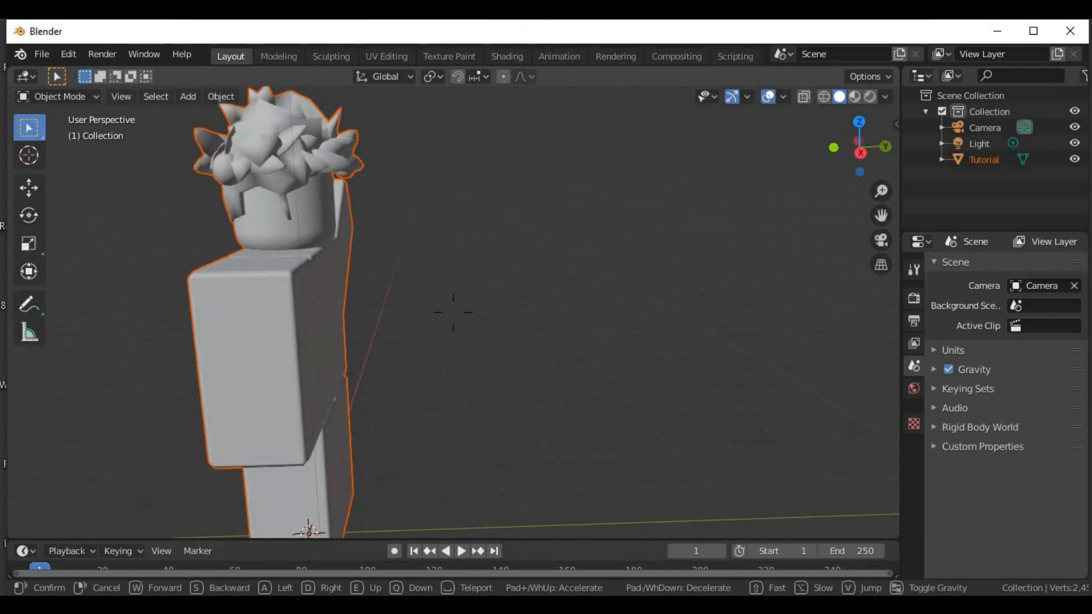
key("s")
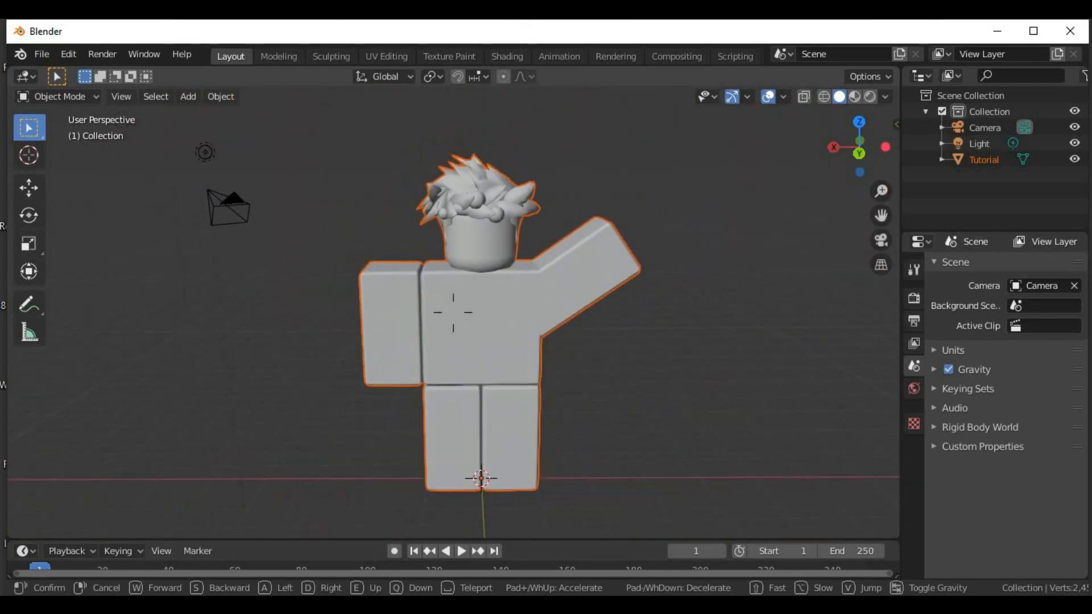
key("s")
left_click(454, 312)
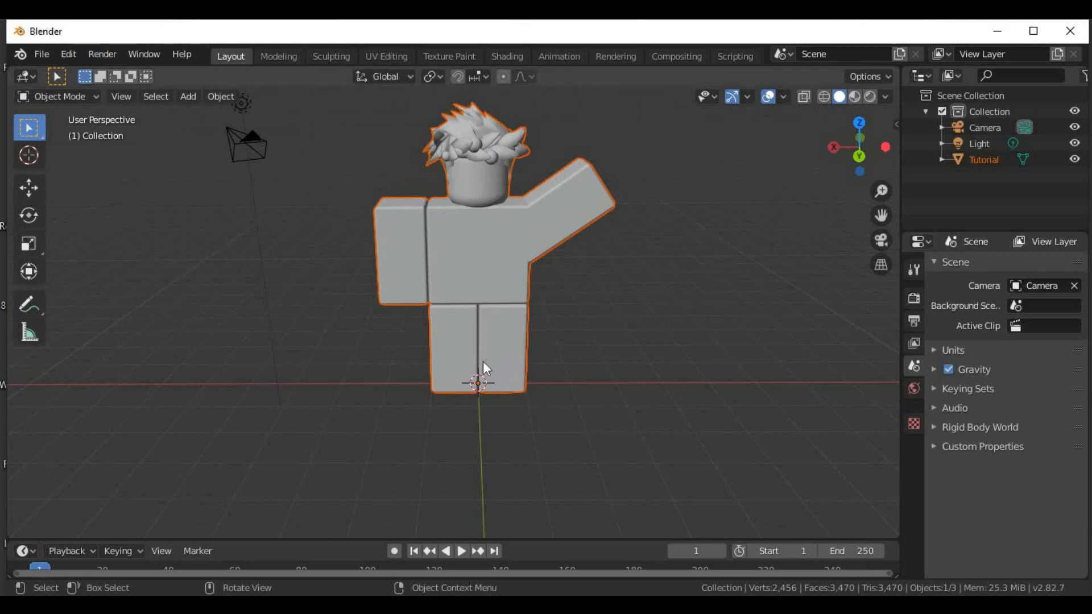
left_click(983, 159)
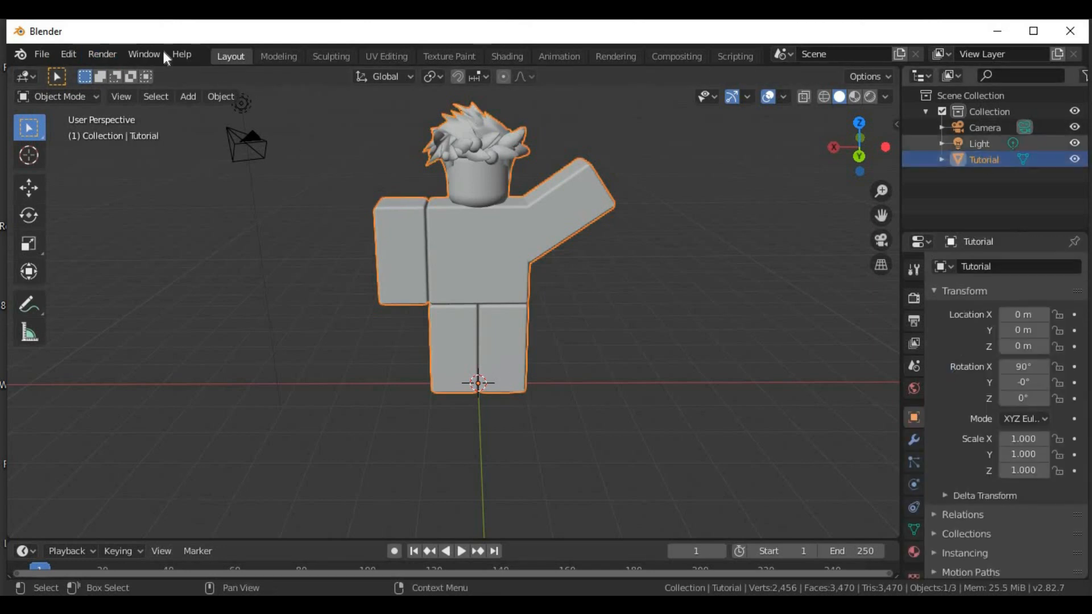
left_click(67, 96)
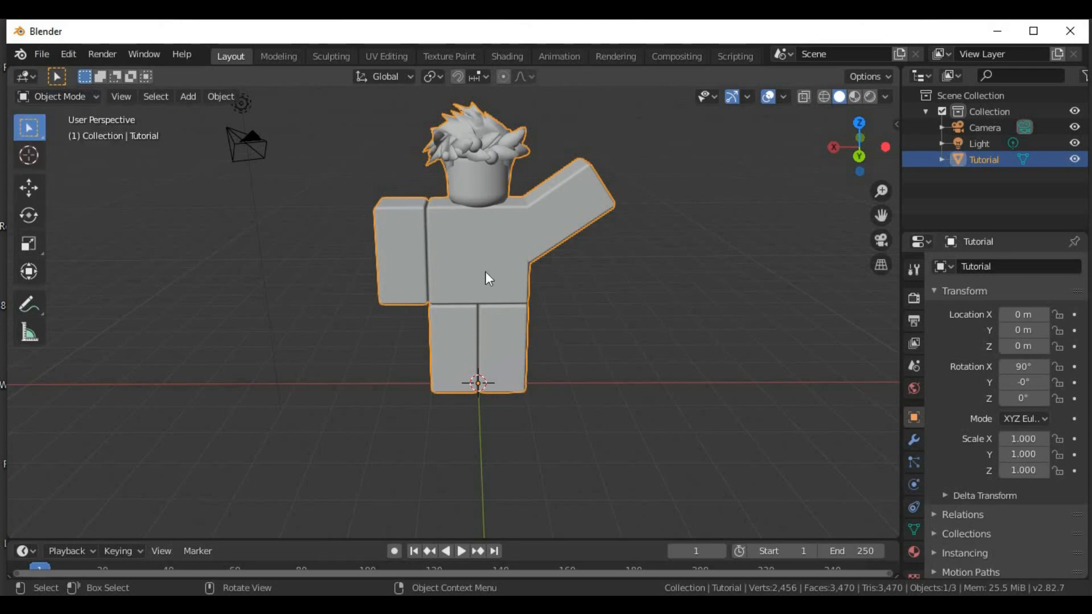
left_click(68, 96)
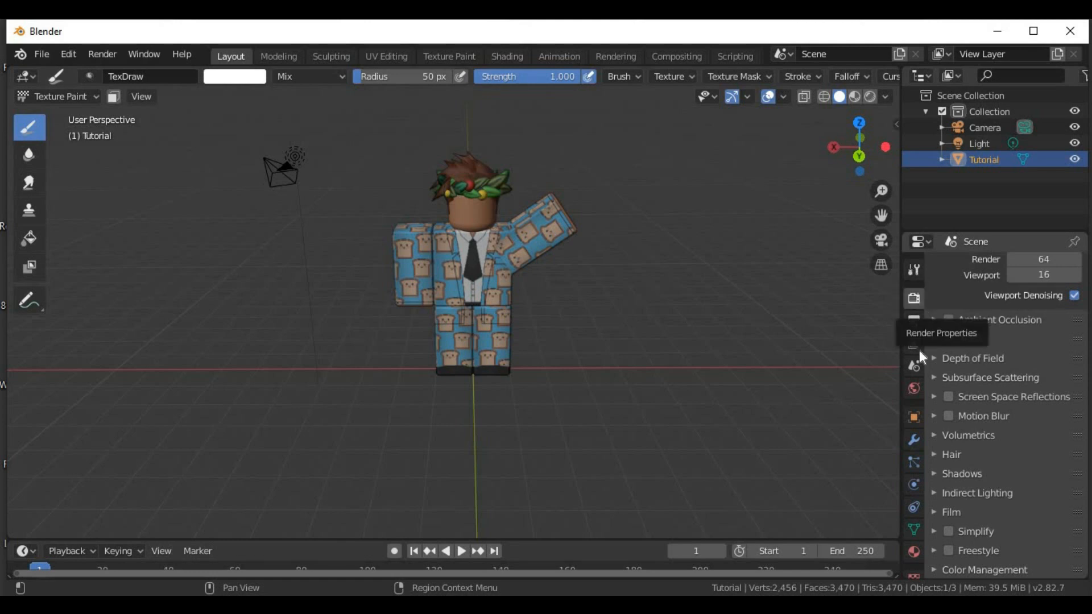
- Enable Ambient Occlusion and Bloom in the Eevee render settings and make the film background transparent
scroll(979, 364, "up", 2)
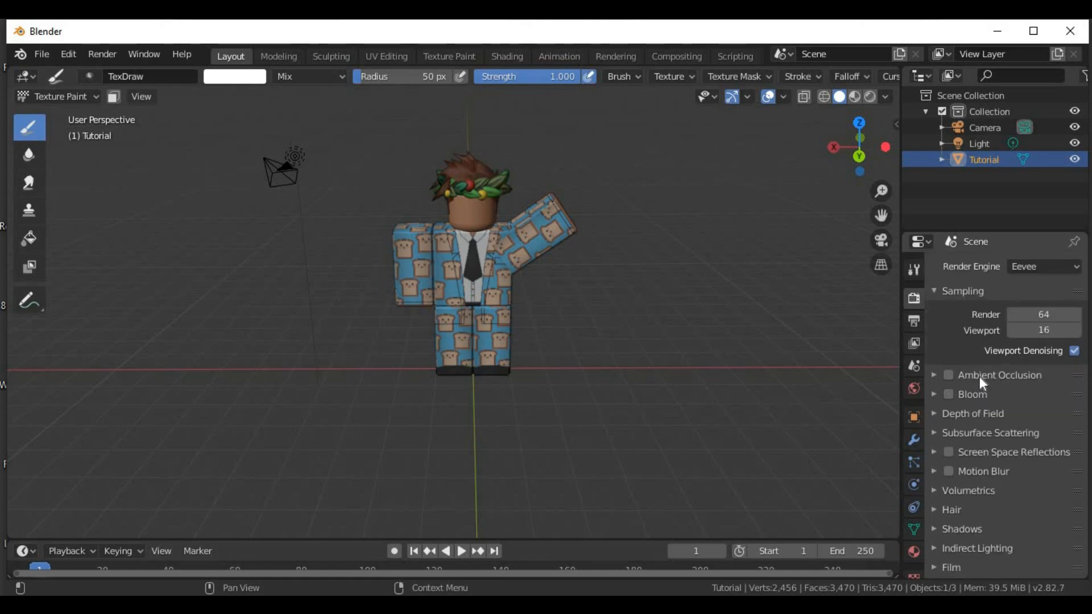
left_click(948, 394)
scroll(943, 441, "down", 1)
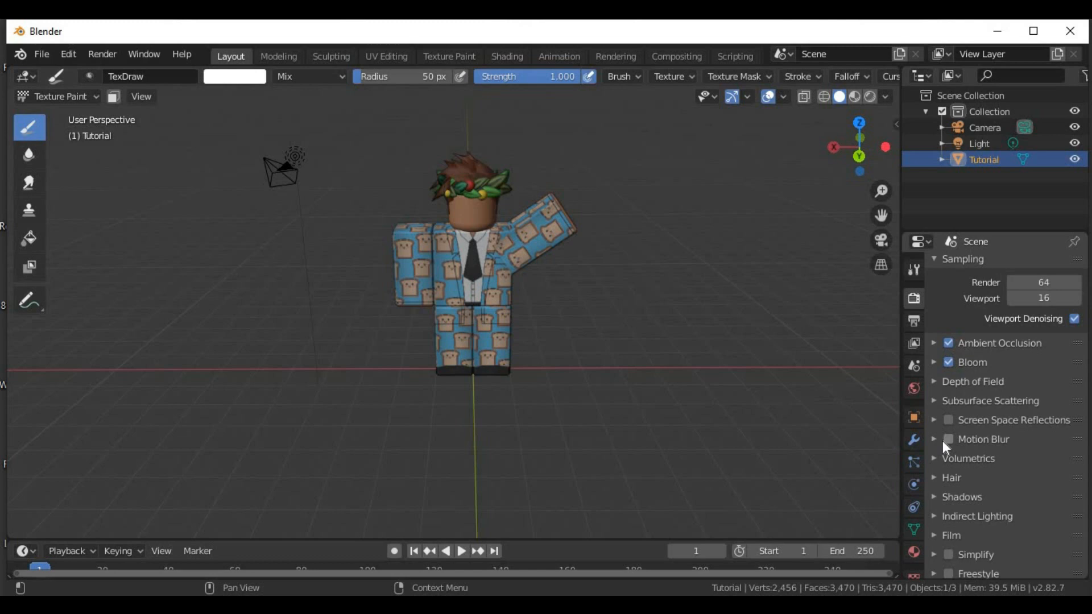
left_click(934, 535)
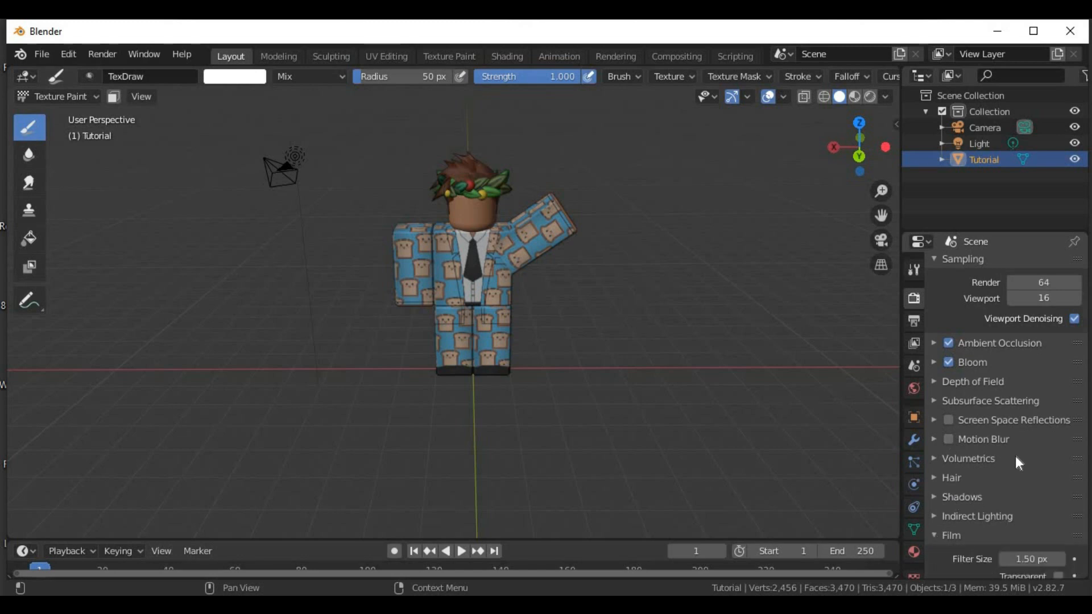
scroll(1029, 483, "down", 2)
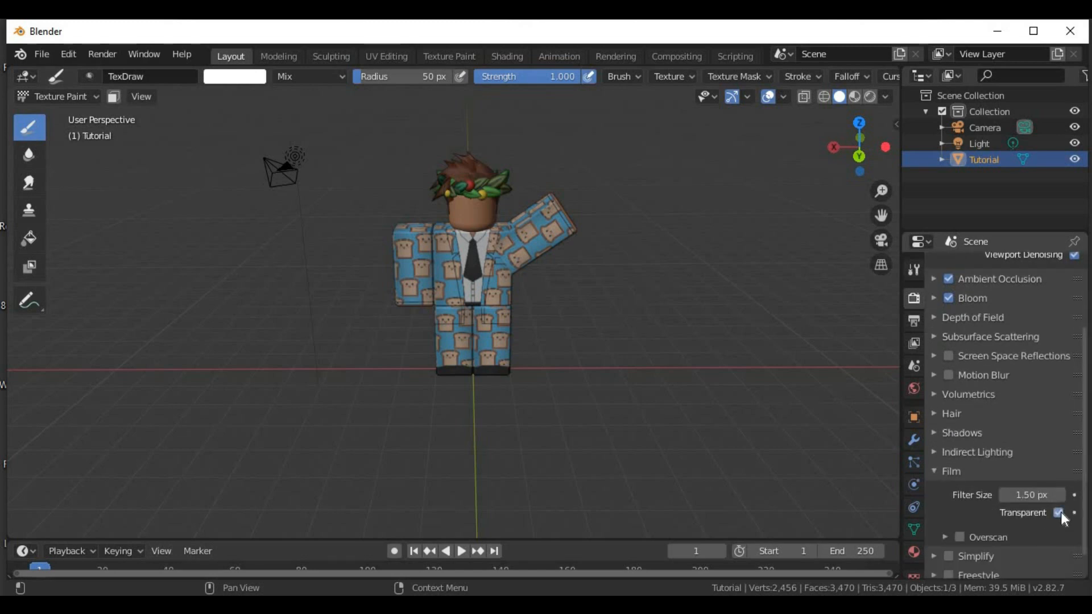
- Look through the camera and fly it around to the character's front, framing the head, torso and raised arm
left_click(876, 241)
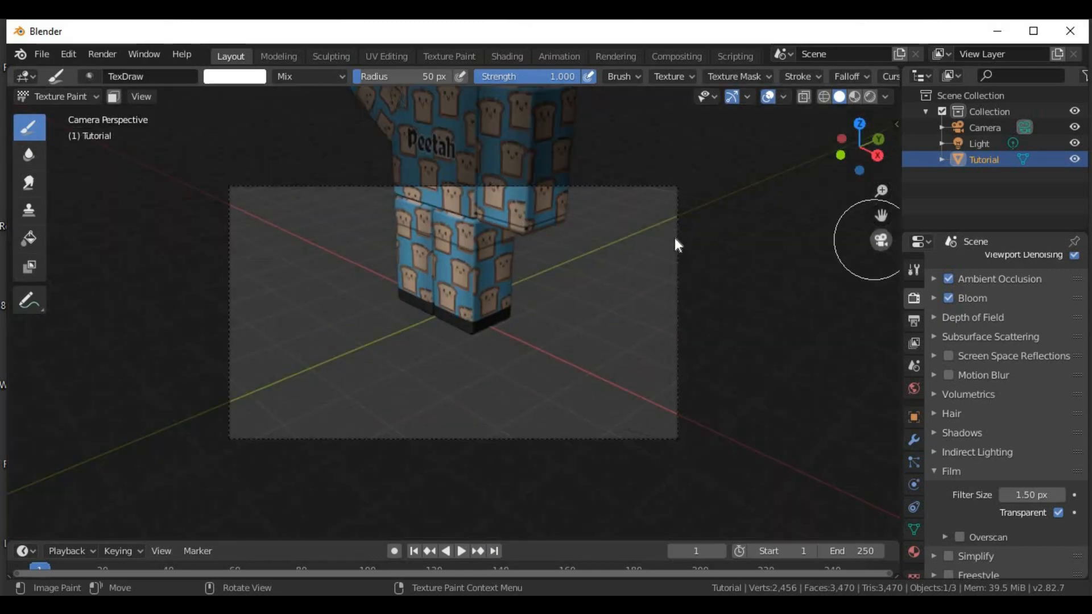
left_click(883, 245)
left_click(883, 248)
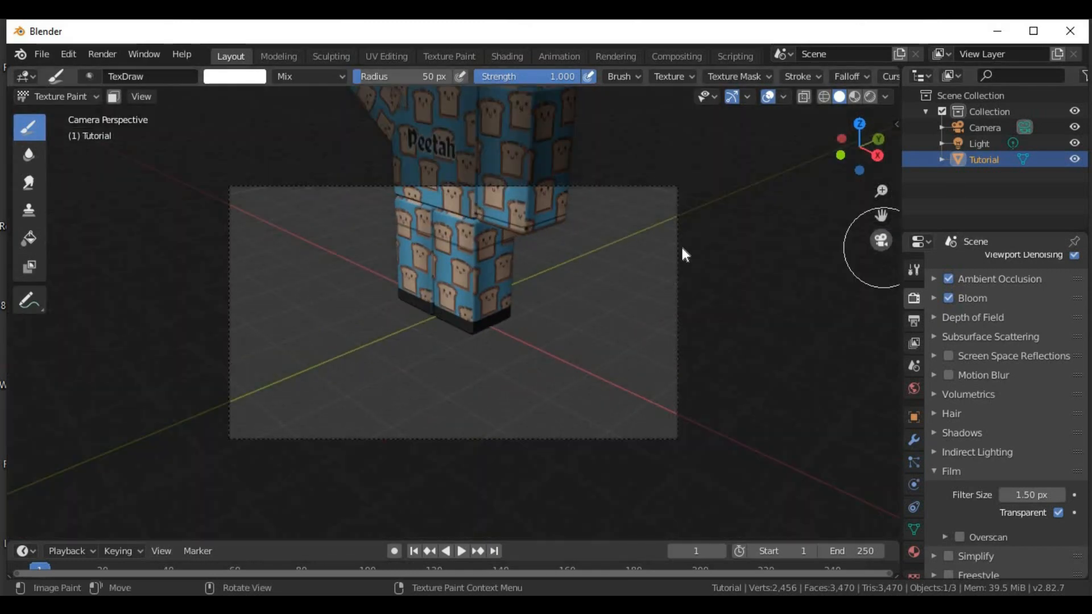
key("shift+grave")
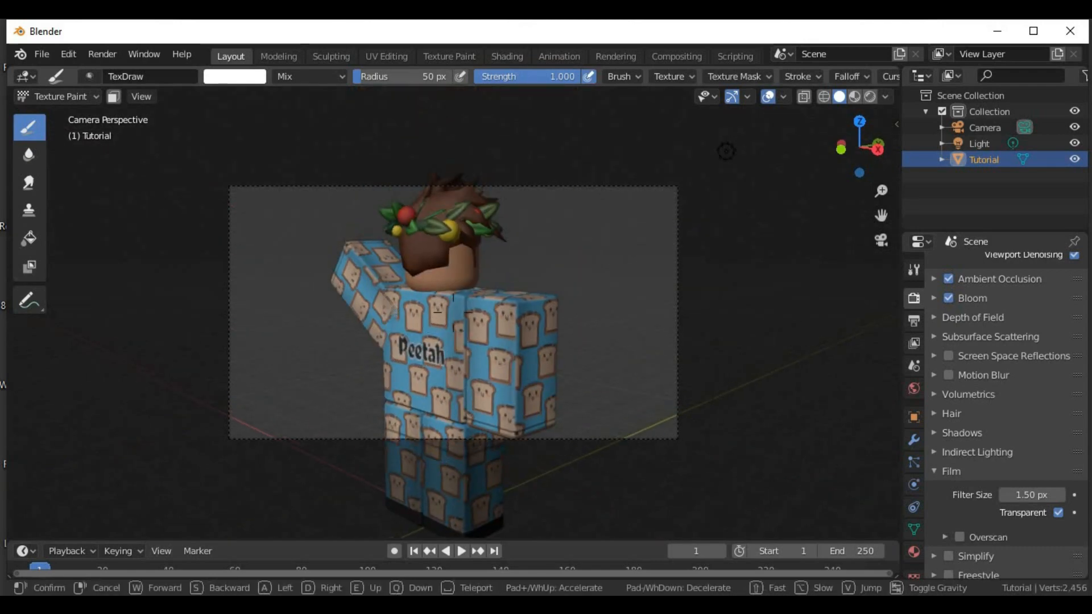
key("w")
key("d")
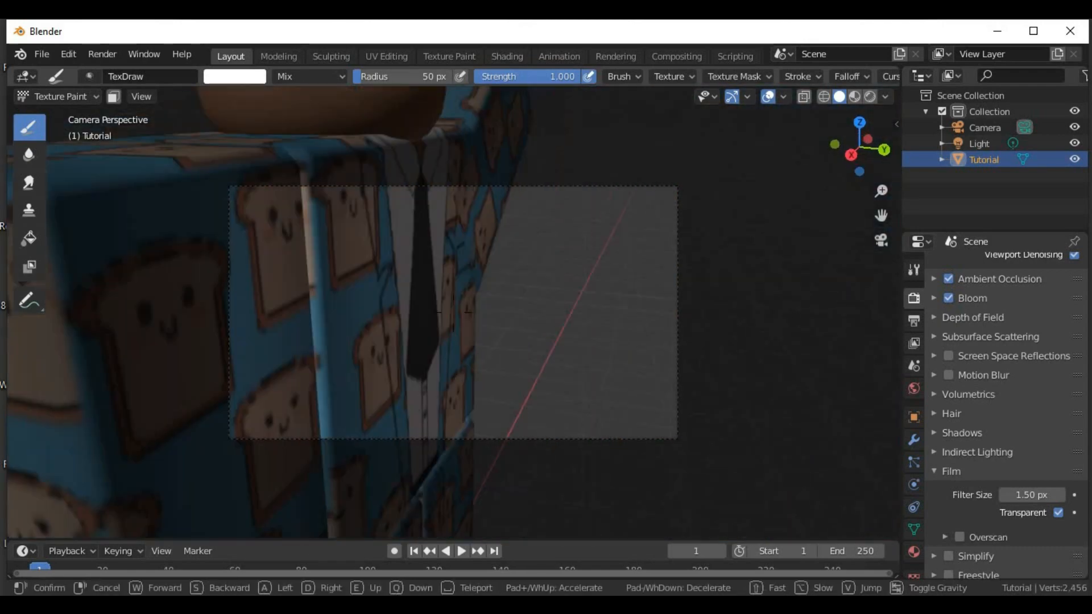
key("s")
key("s")
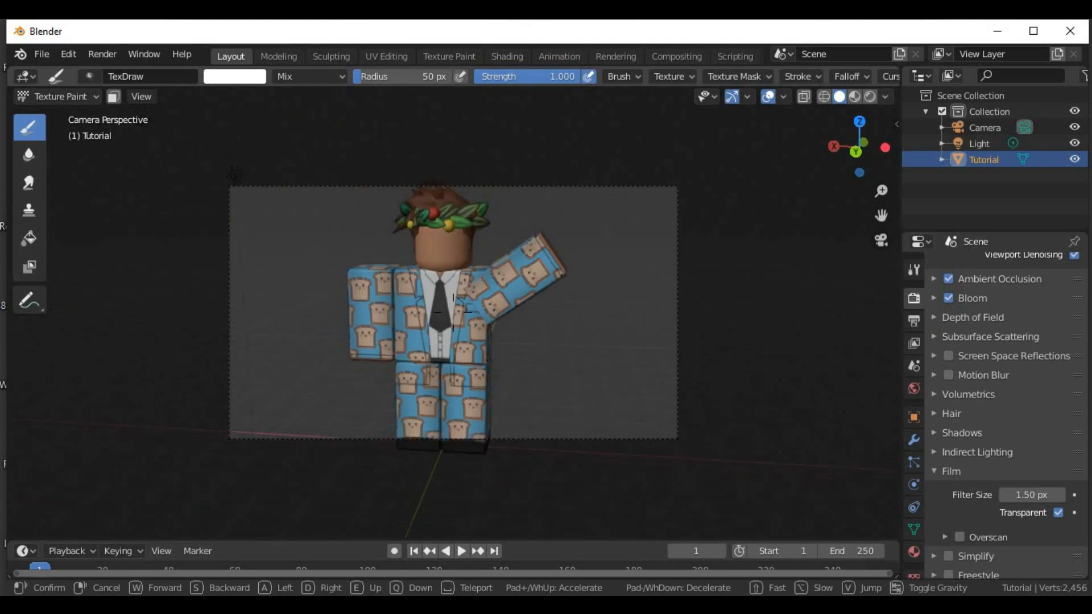
key("w")
key("s")
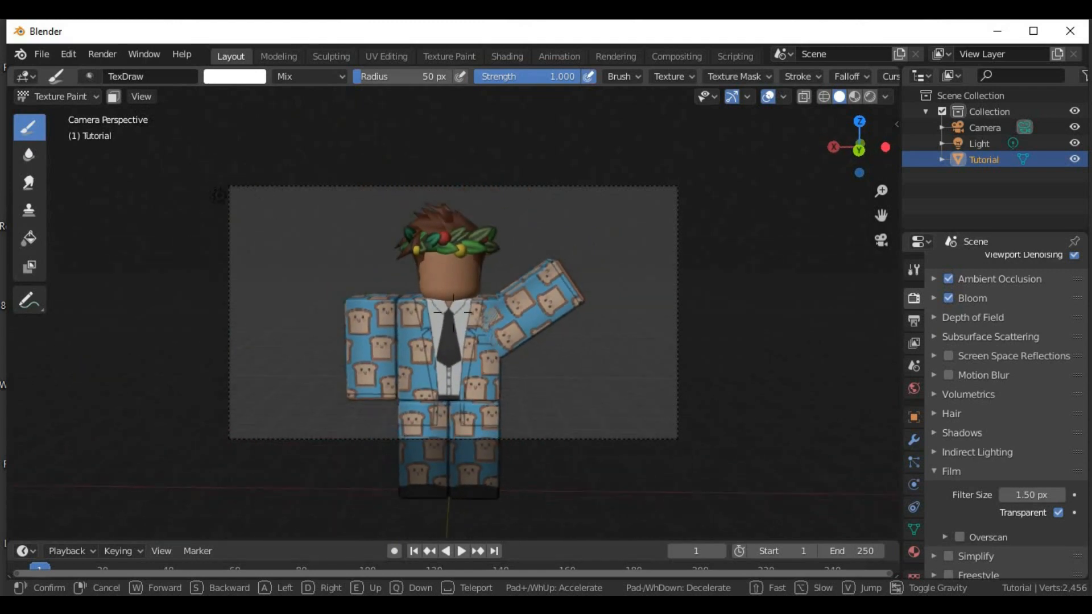
key("w")
key("w")
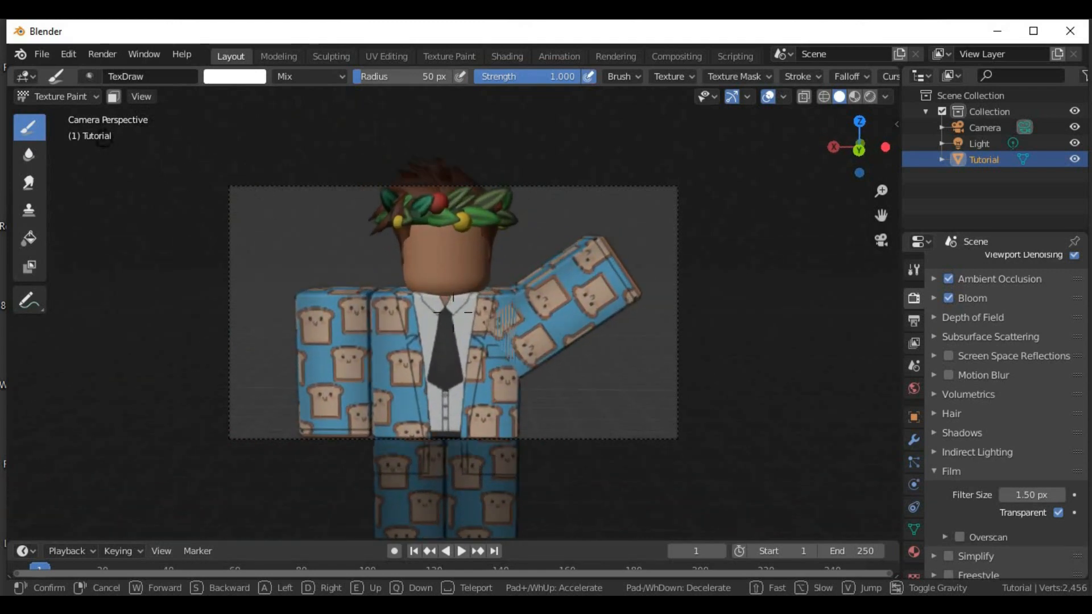
key("s")
key("w")
key("s")
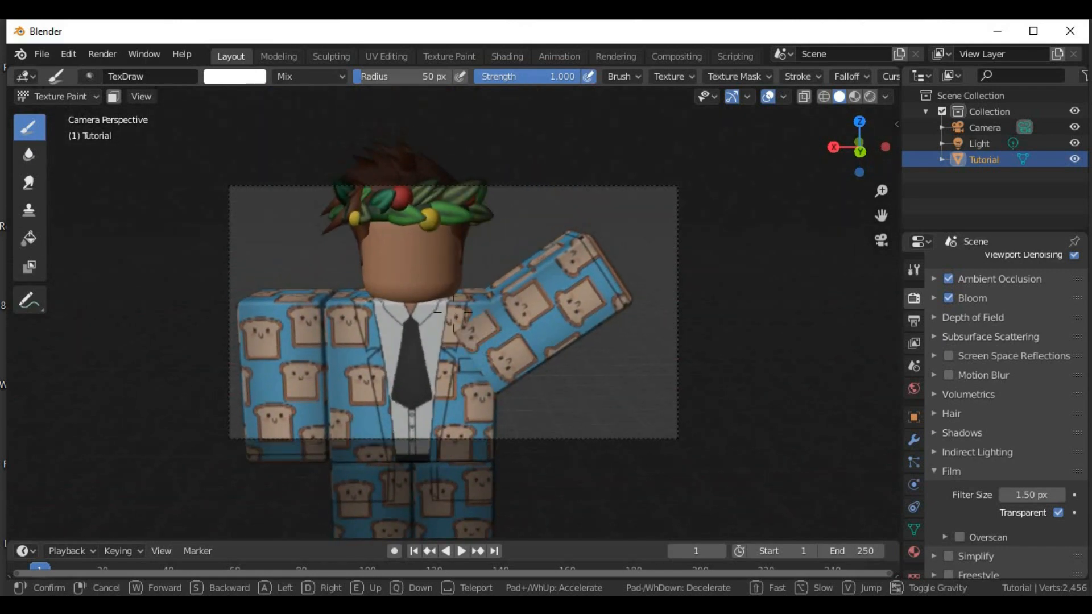
key("s")
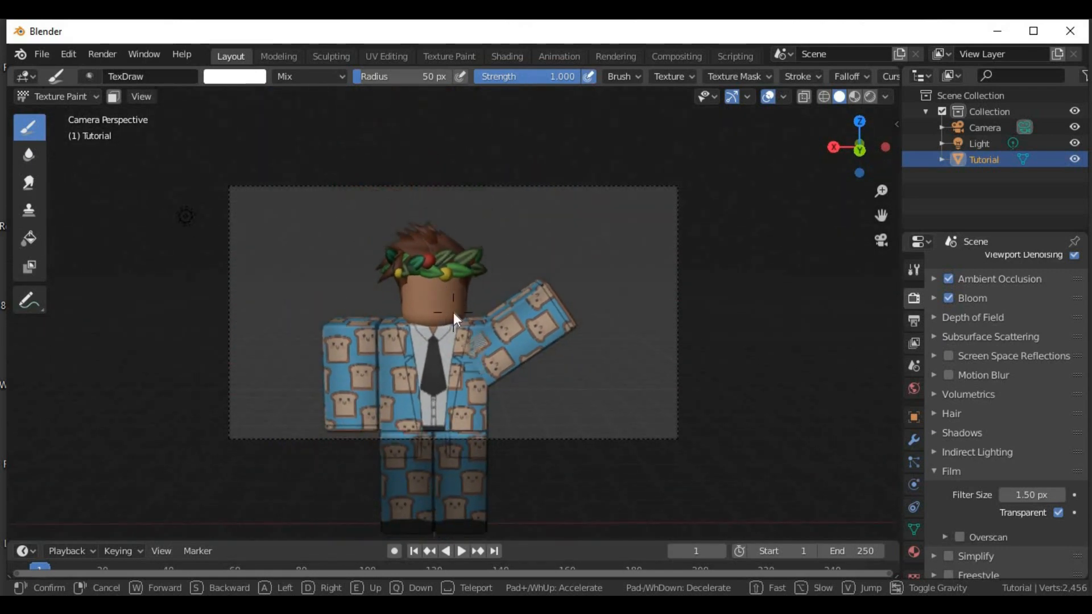
left_click(453, 312)
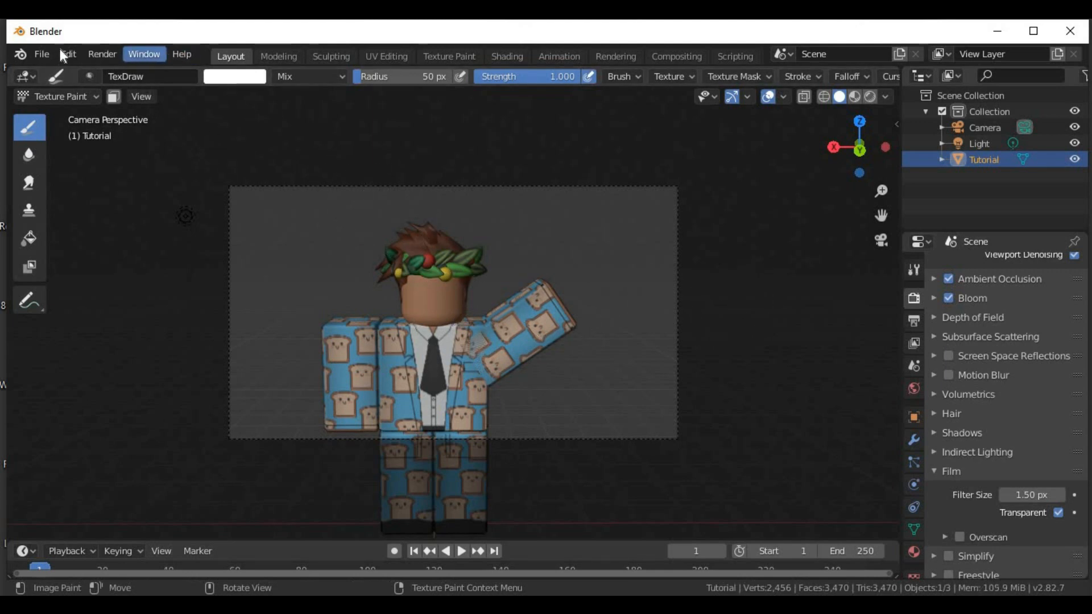
- Render the camera view as a still image and inspect the whole result up close and in full
left_click(104, 54)
left_click(153, 75)
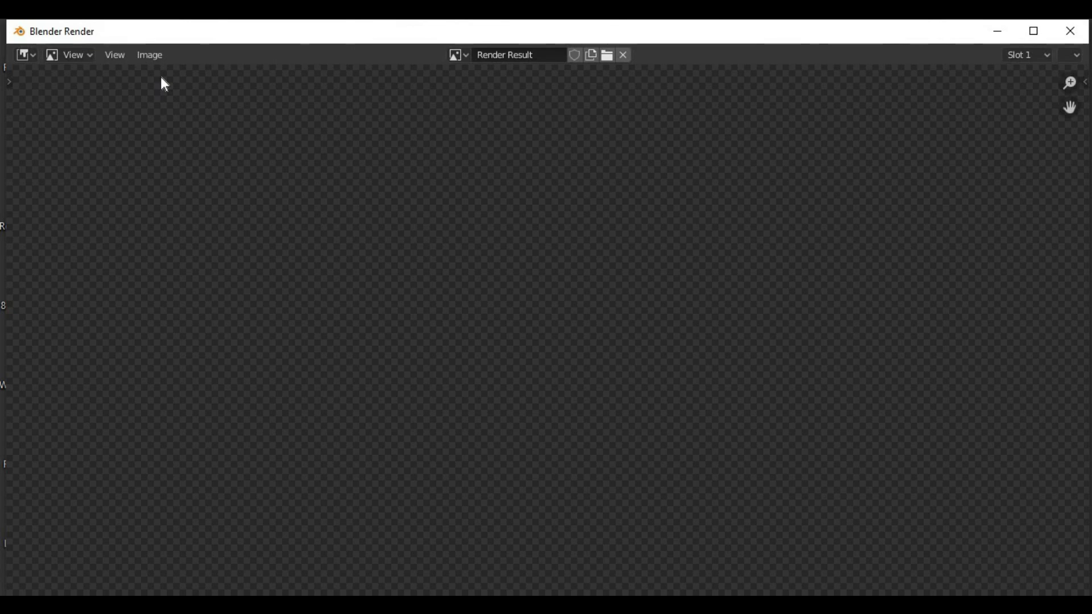
scroll(381, 305, "up", 10)
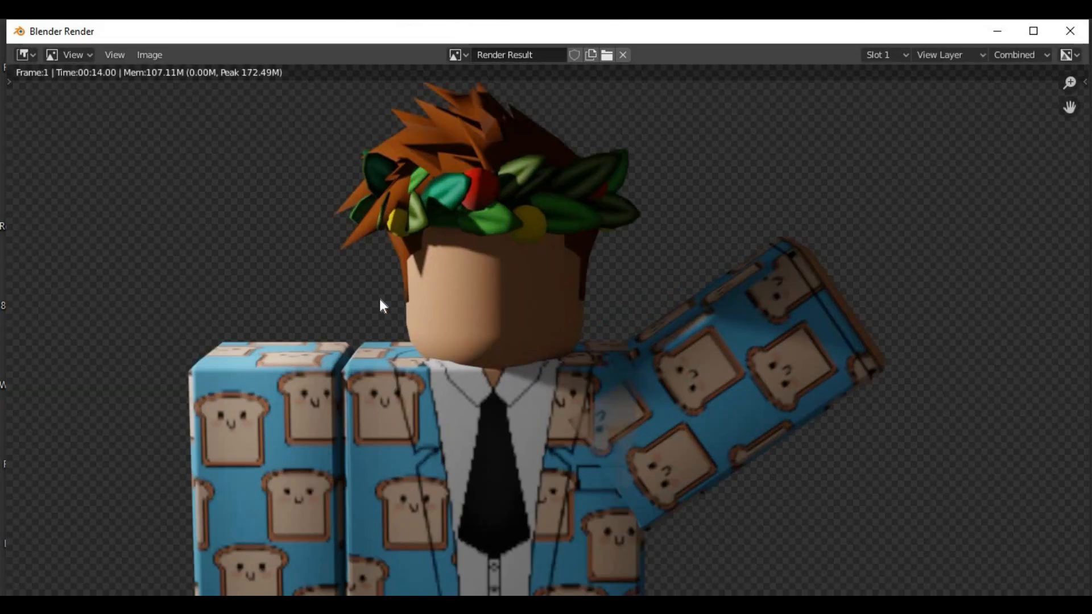
scroll(705, 312, "down", 2)
scroll(707, 312, "down", 6)
scroll(605, 434, "up", 3)
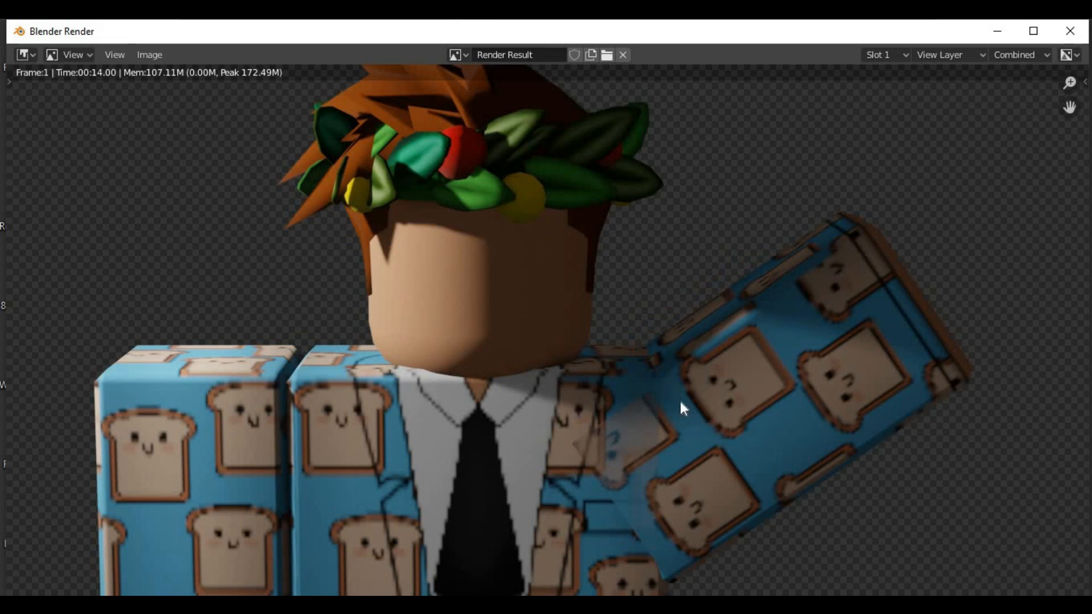
scroll(656, 507, "down", 2)
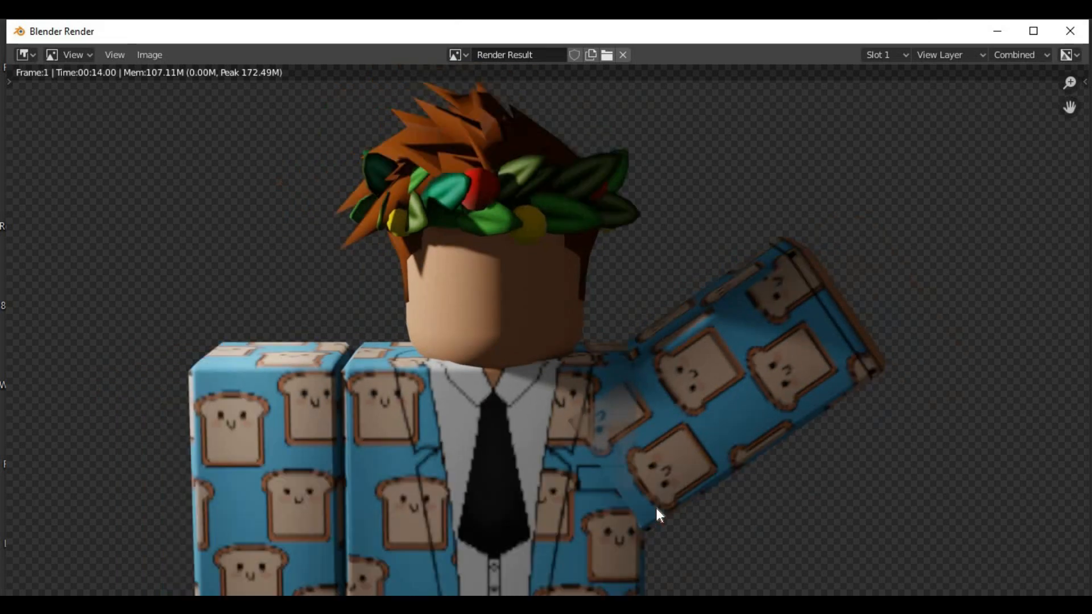
scroll(580, 415, "down", 1)
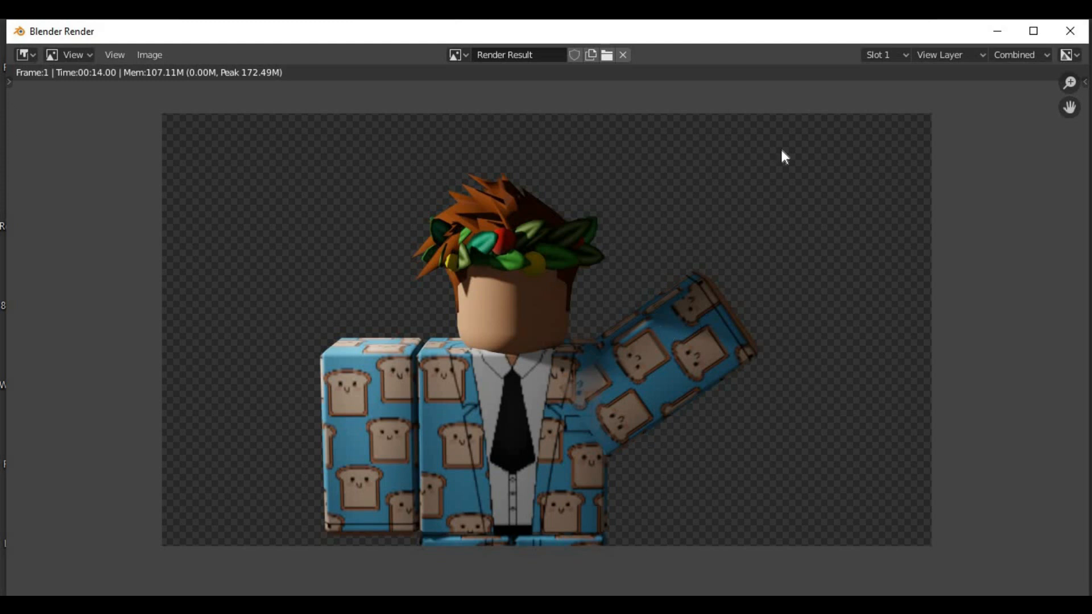
- Save the rendered image as a PNG in the Desktop folder, with a file name starting with "Tut"
left_click(152, 56)
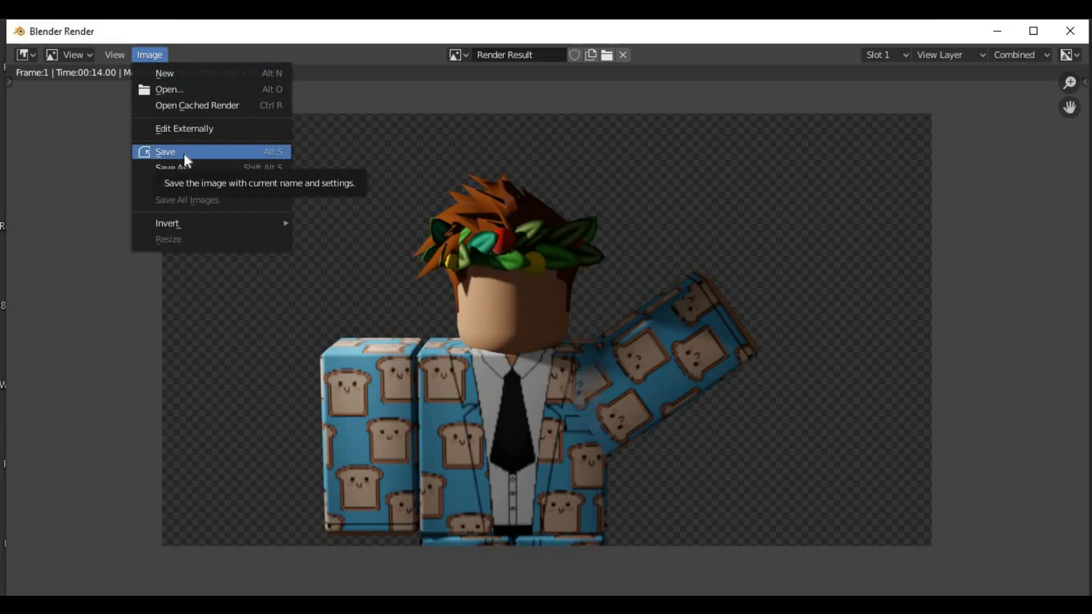
left_click(196, 167)
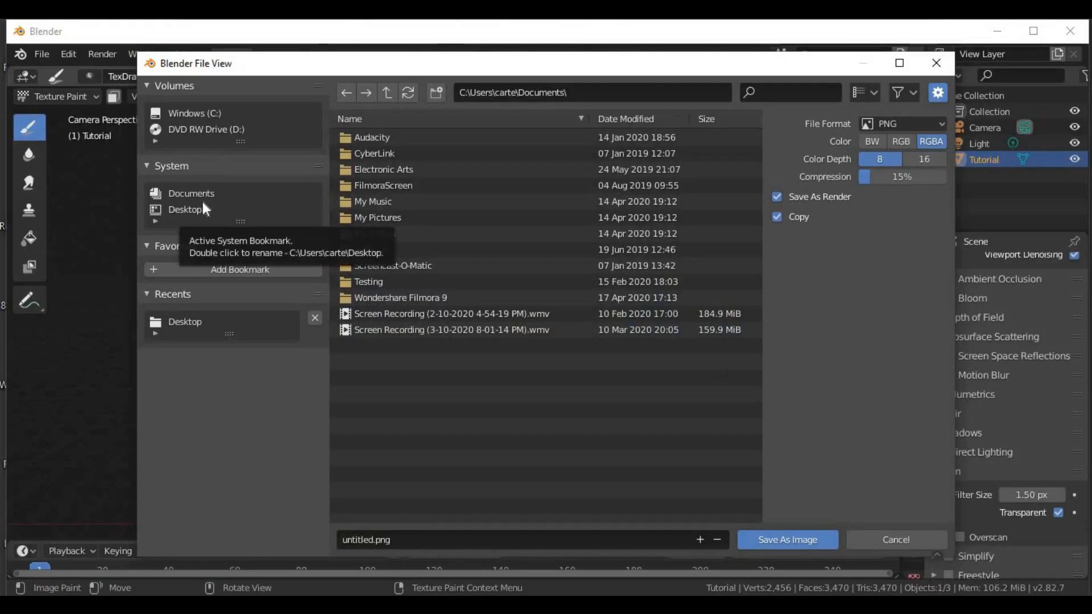
left_click(187, 209)
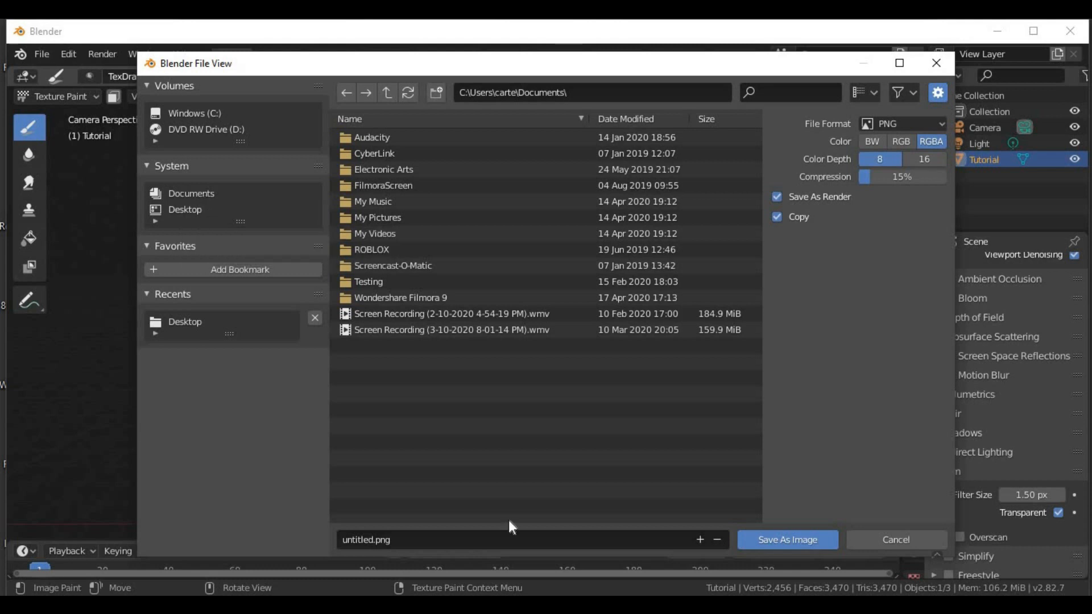
left_click(481, 540)
key("BackSpace")
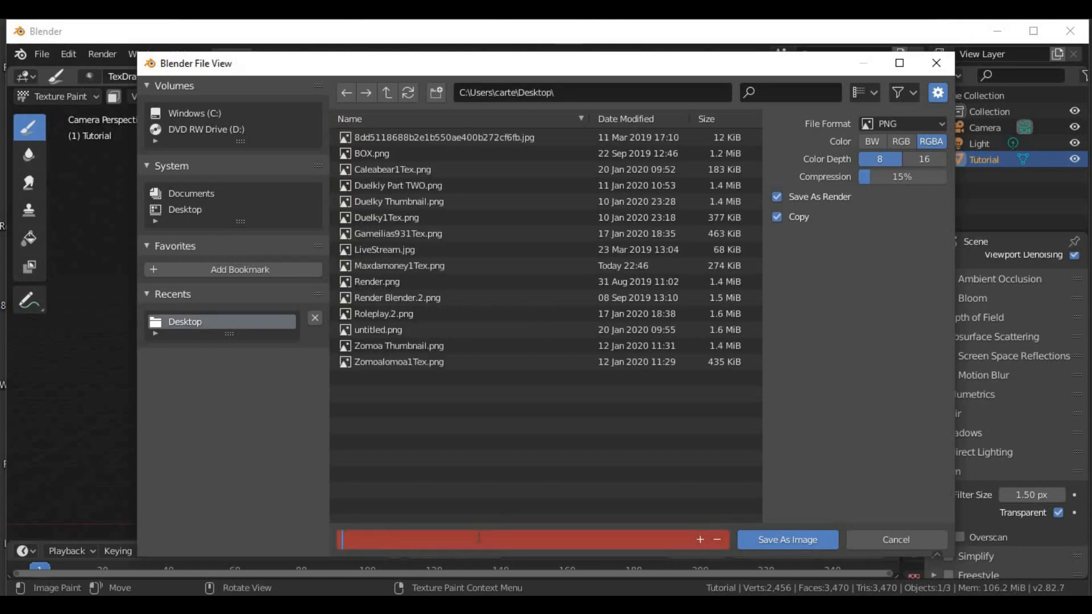
type("Tut")
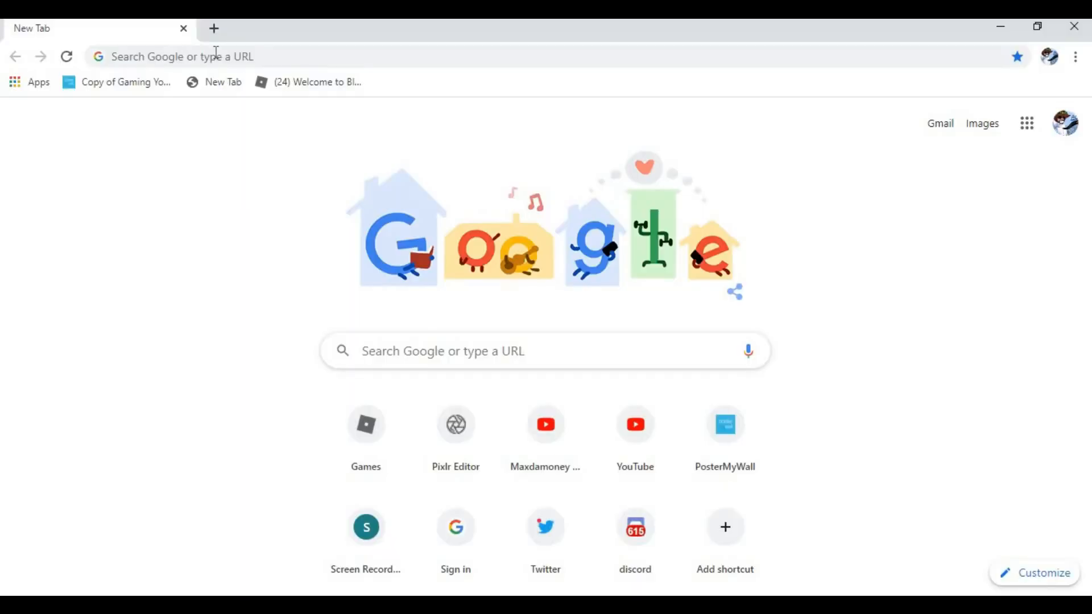
- Switch to Chrome, go to pixlr.com and open the Pixlr E editor
left_click(216, 53)
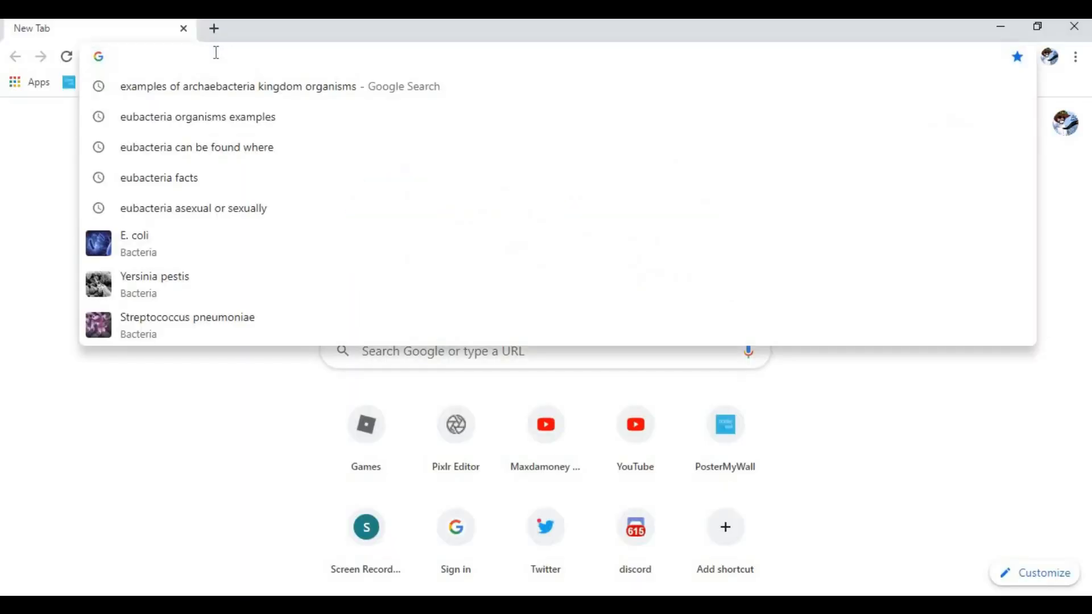
type("pixlr")
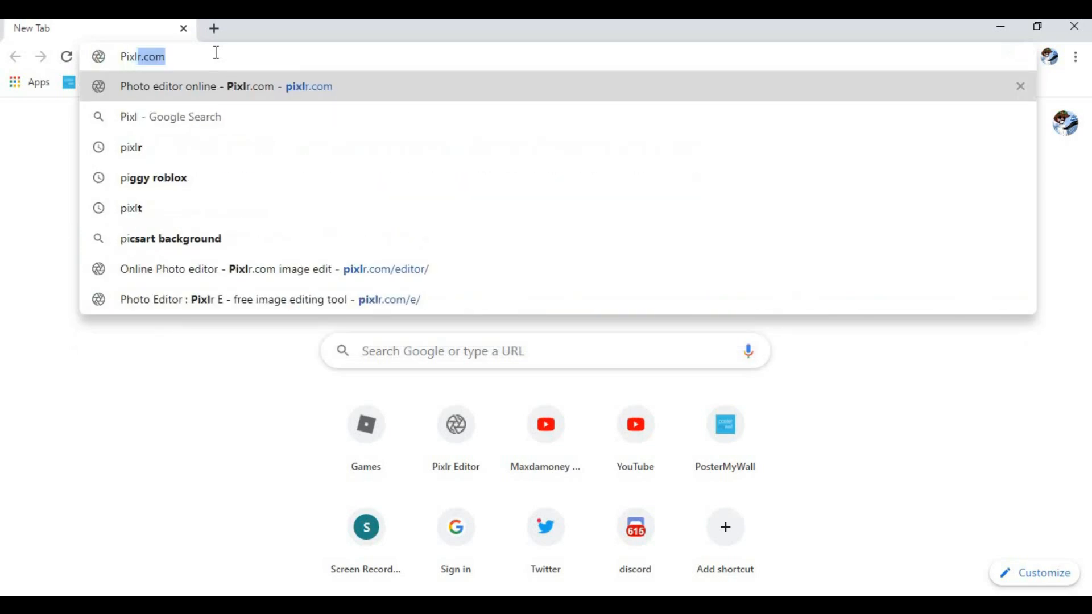
key("Return")
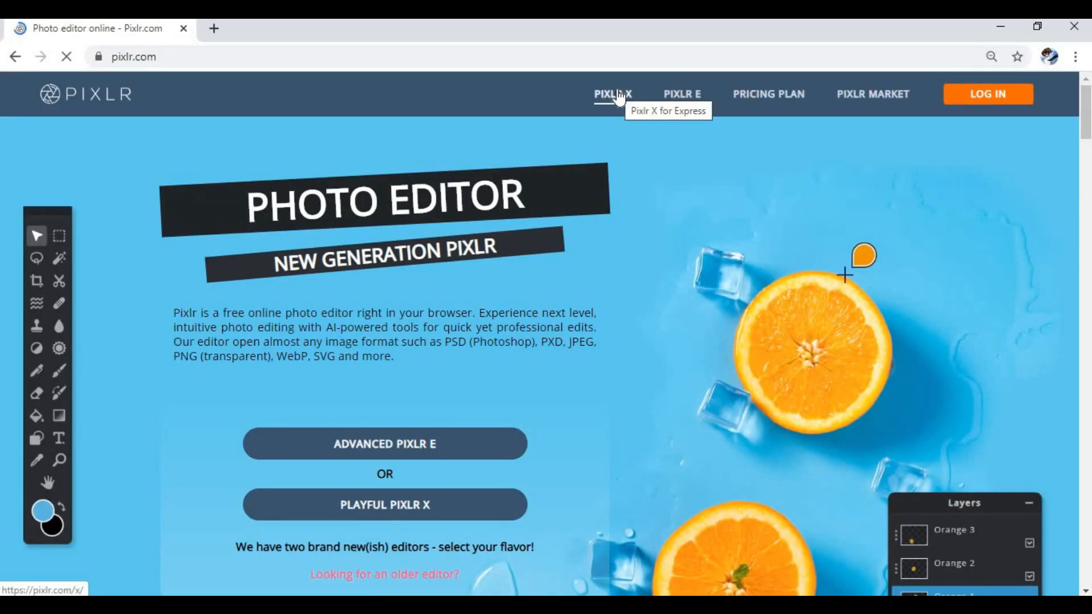
left_click(689, 112)
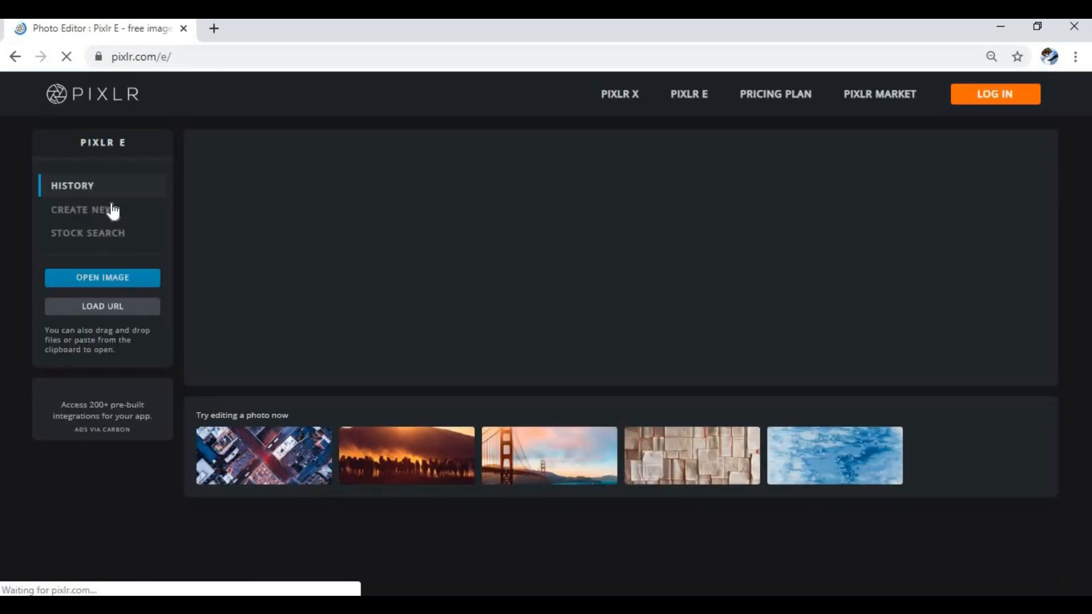
- Create a new blank image 1280 px wide and 720 px high without a background
left_click(111, 209)
left_click(998, 216)
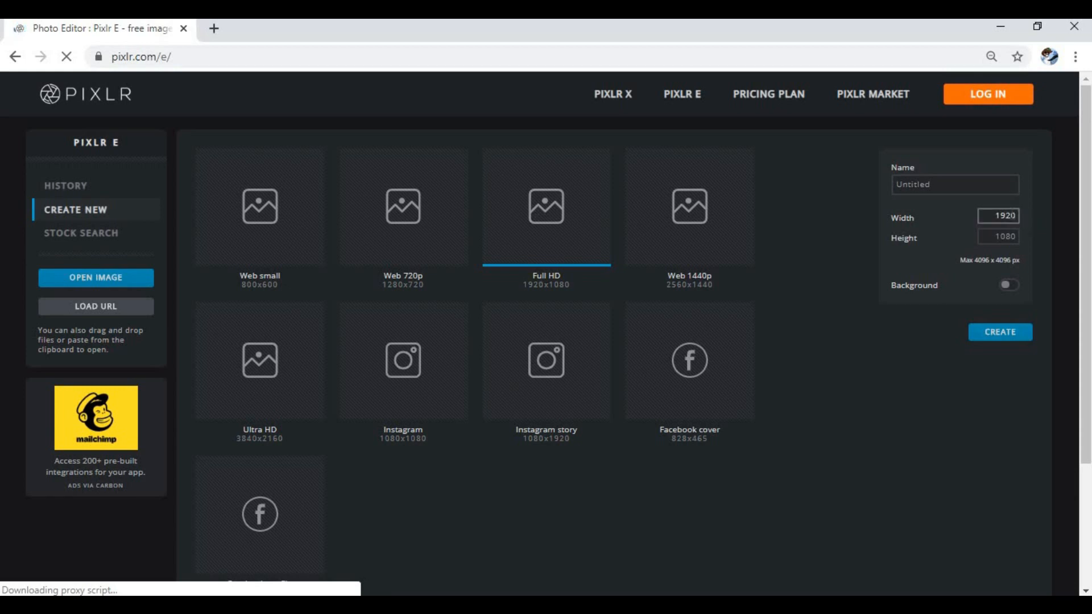
left_click_drag(1015, 215, 952, 215)
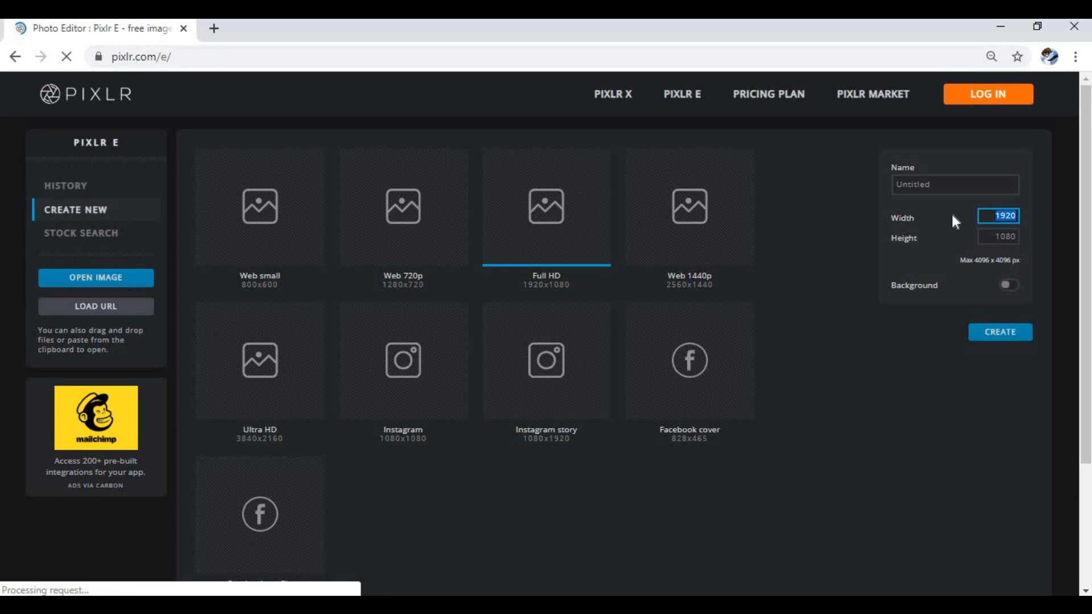
type("1280")
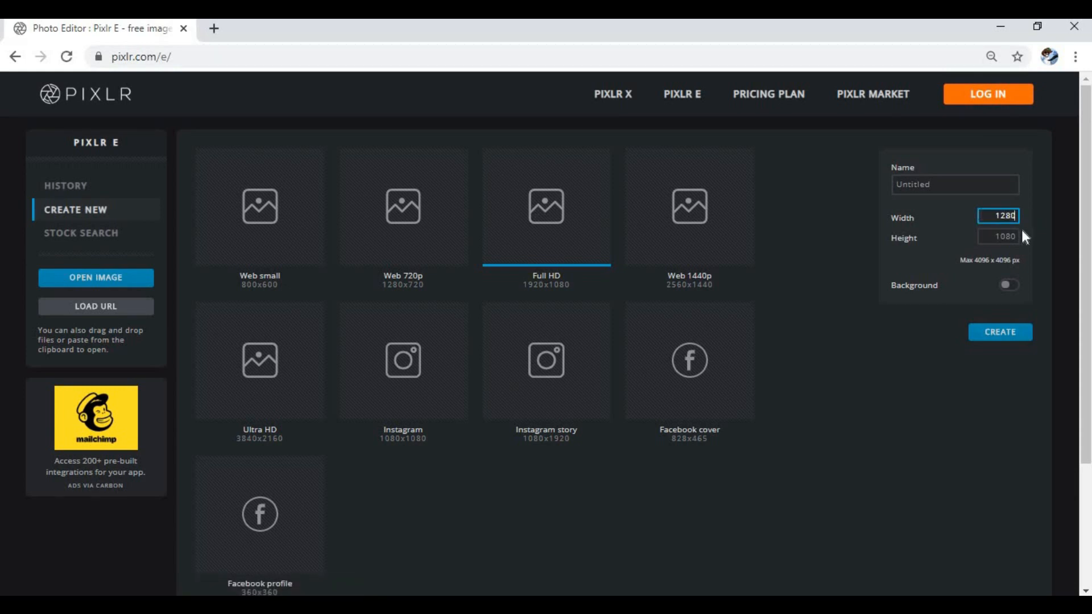
left_click_drag(1016, 236, 970, 237)
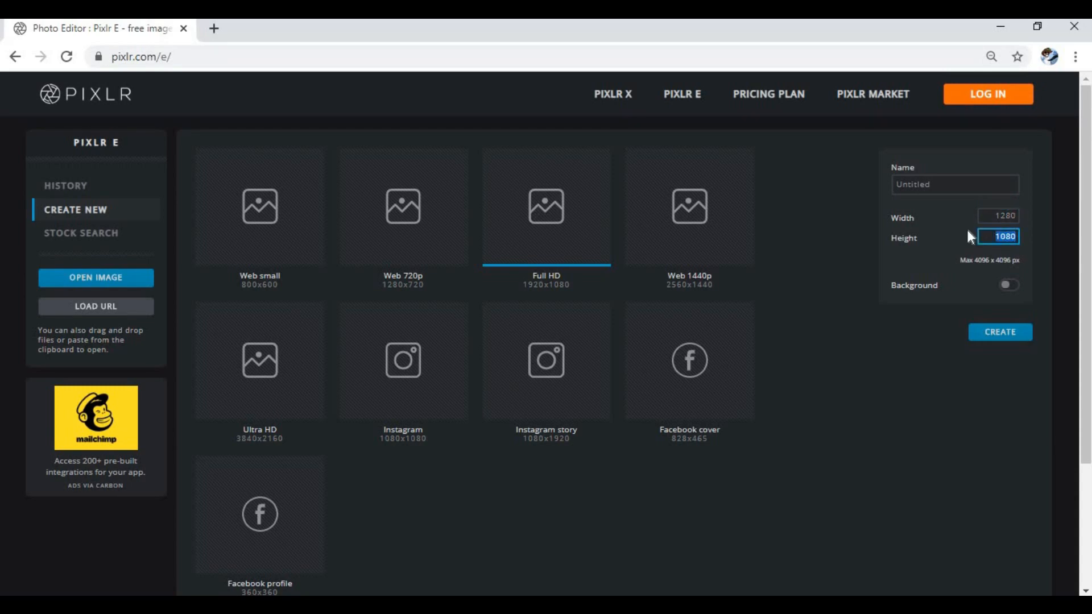
type("720")
left_click(1016, 332)
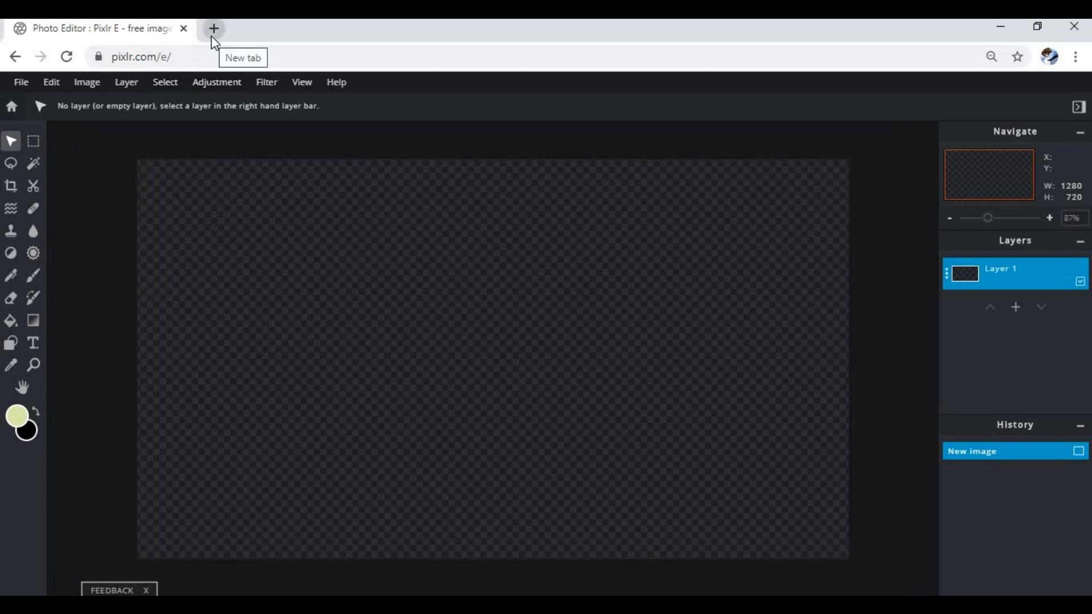
- Search Google for "roblox backgrounds" in a new browser tab
left_click(213, 28)
type("roblo")
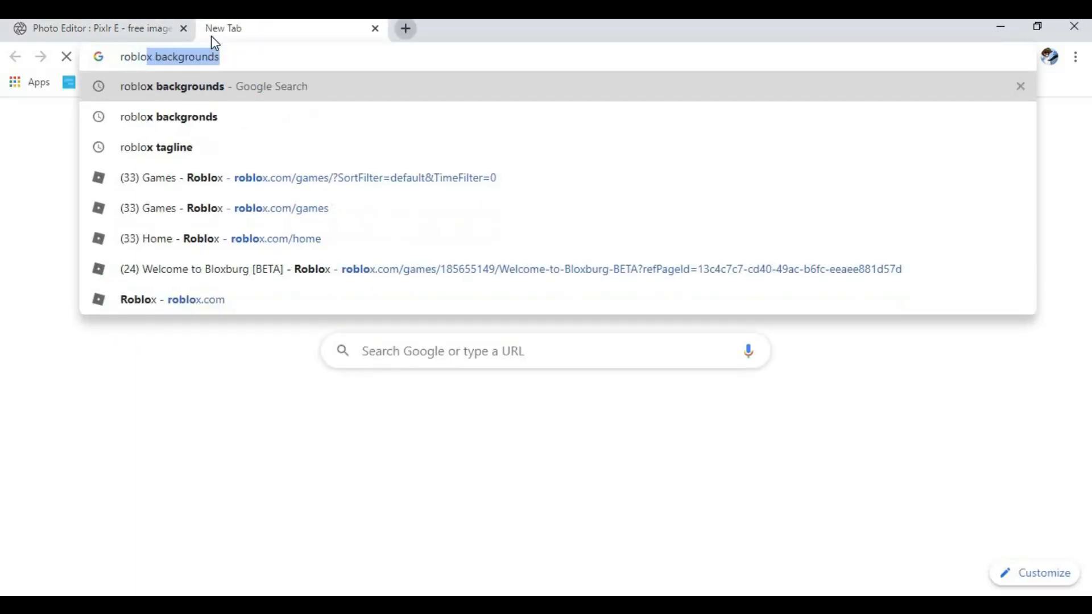
type("x ba")
key("Return")
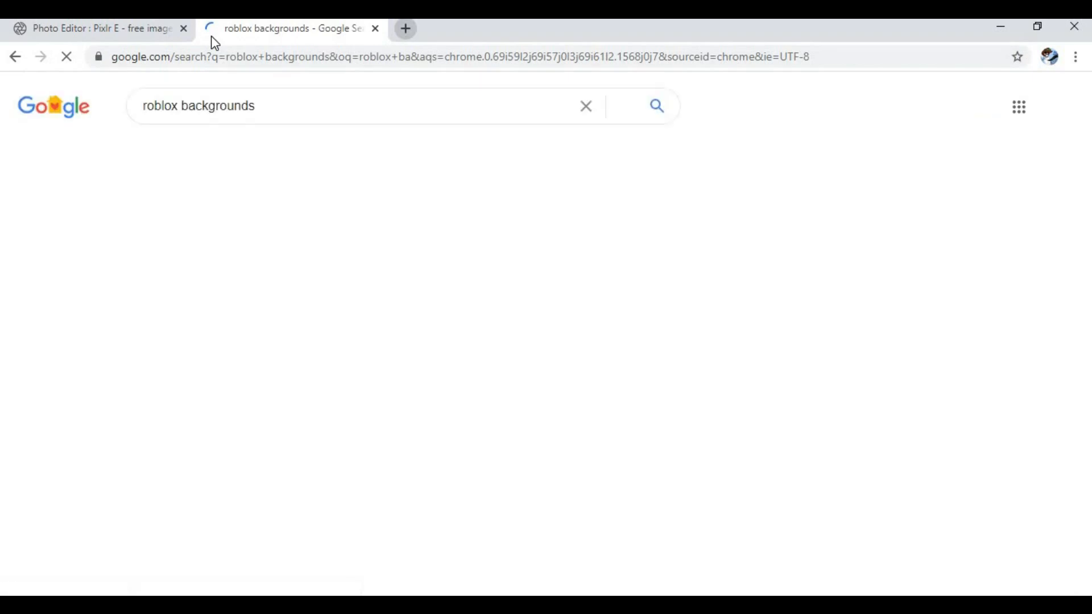
- Pick the golden sky-with-clouds picture from the Google image results and open it as an image in Pixlr E
left_click(212, 164)
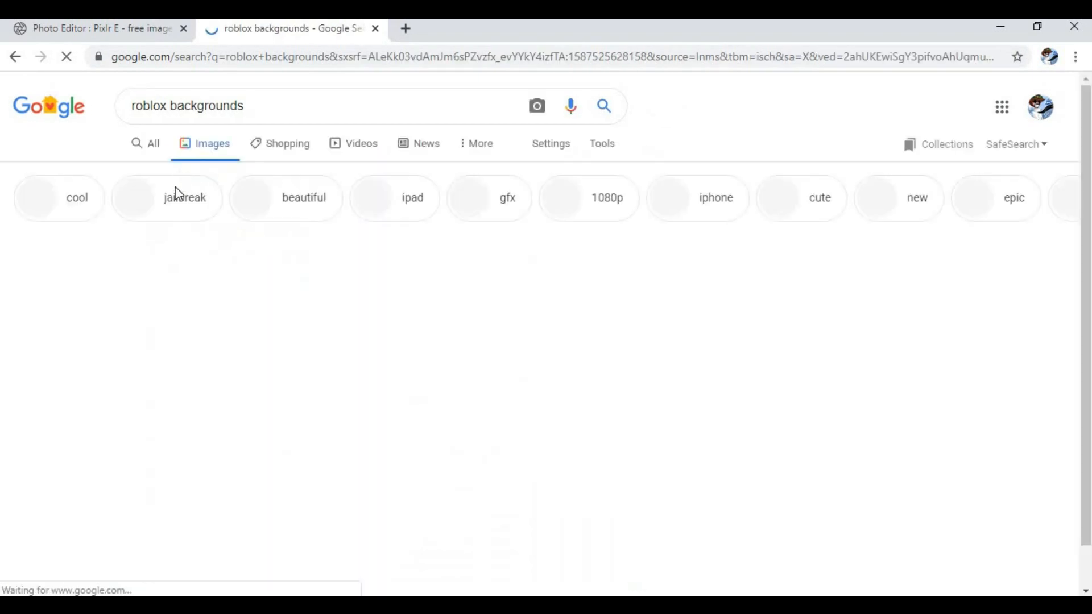
scroll(158, 438, "down", 1)
left_click(158, 438)
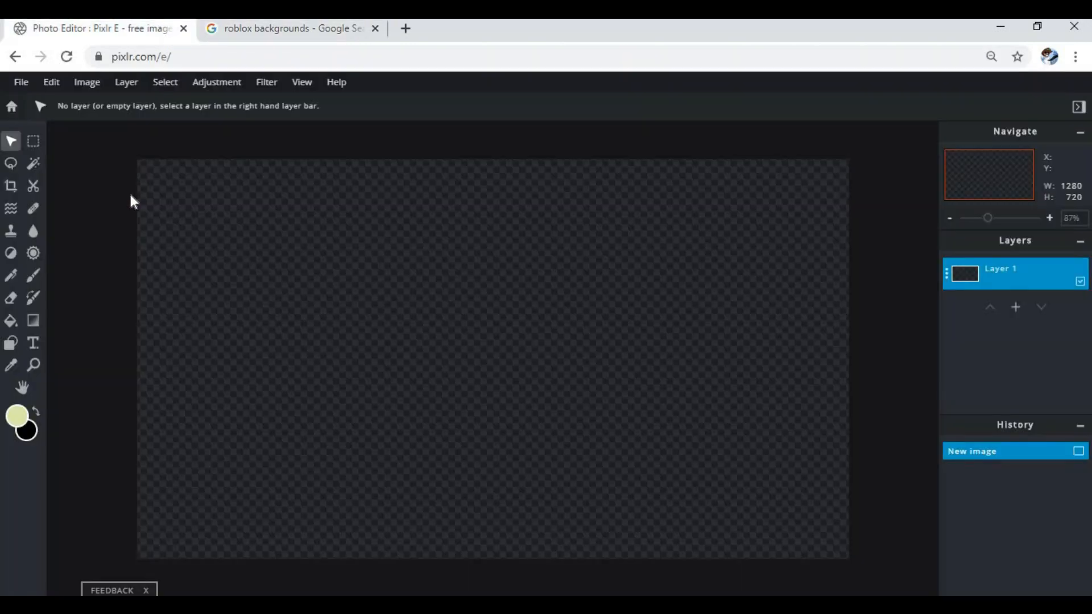
left_click(22, 83)
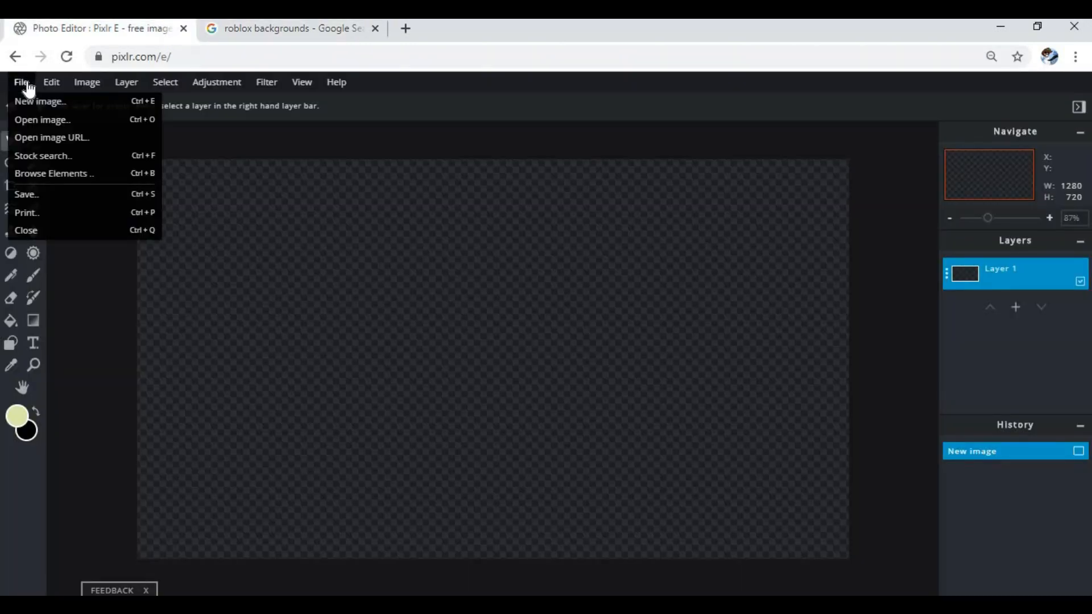
left_click(35, 119)
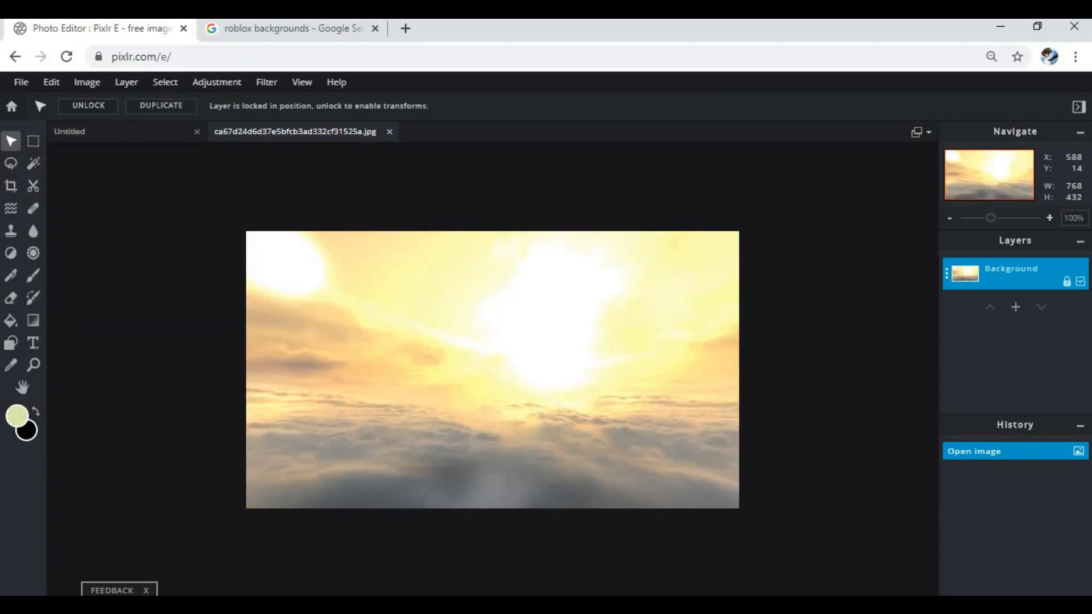
- Add the image 10 from the Desktop folder as a new layer above the sky background
left_click(1017, 308)
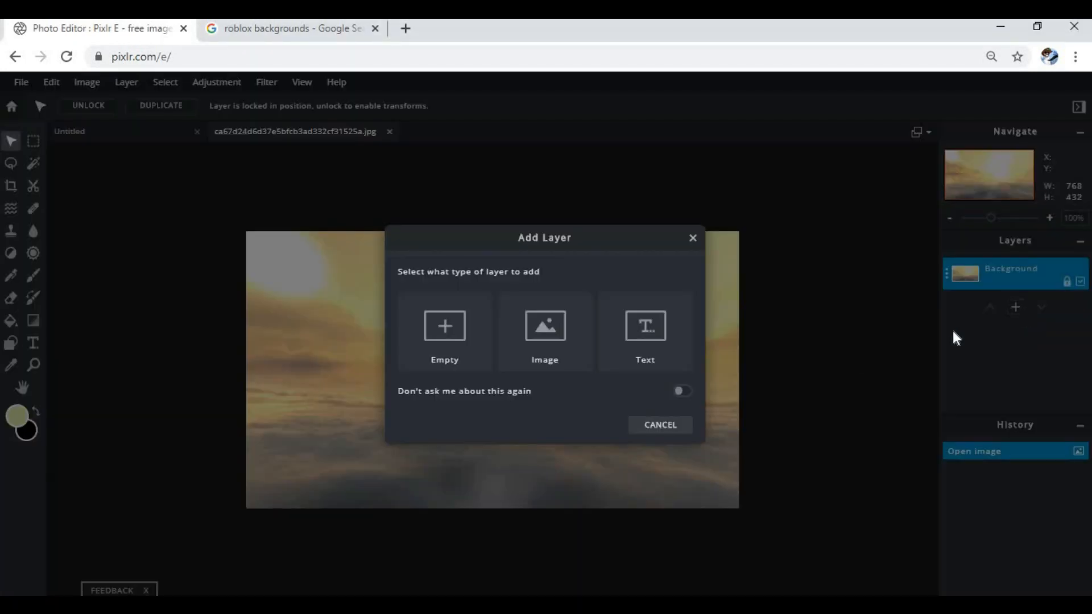
left_click(562, 333)
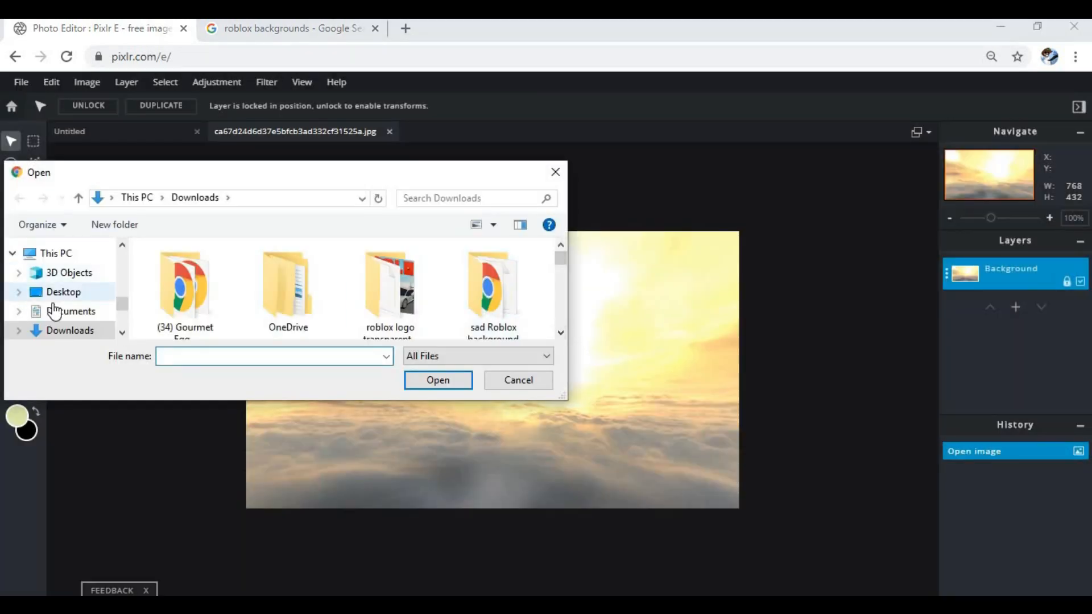
left_click(64, 292)
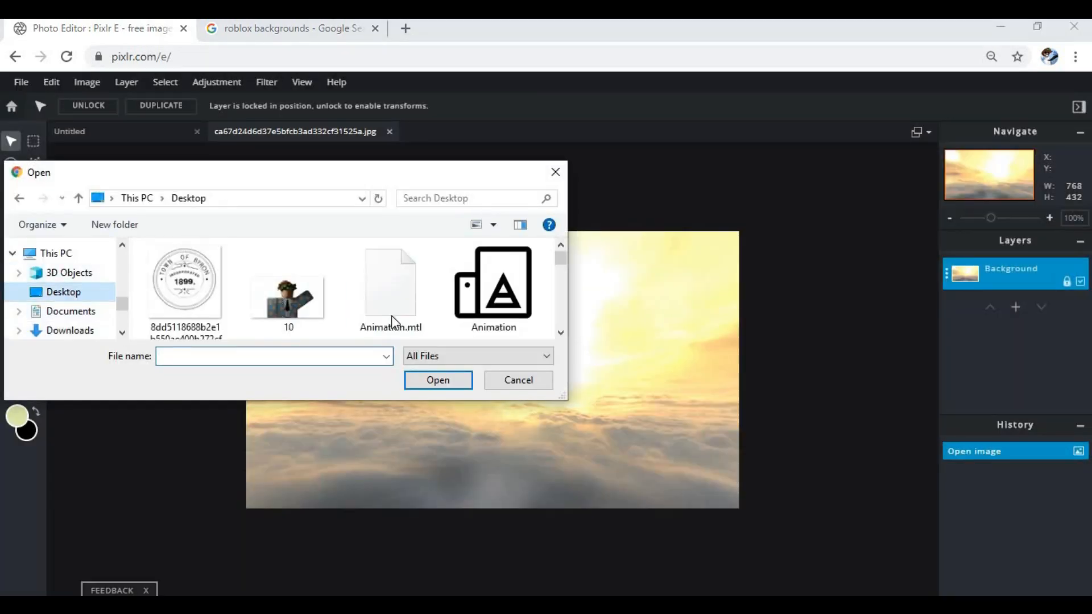
left_click(274, 316)
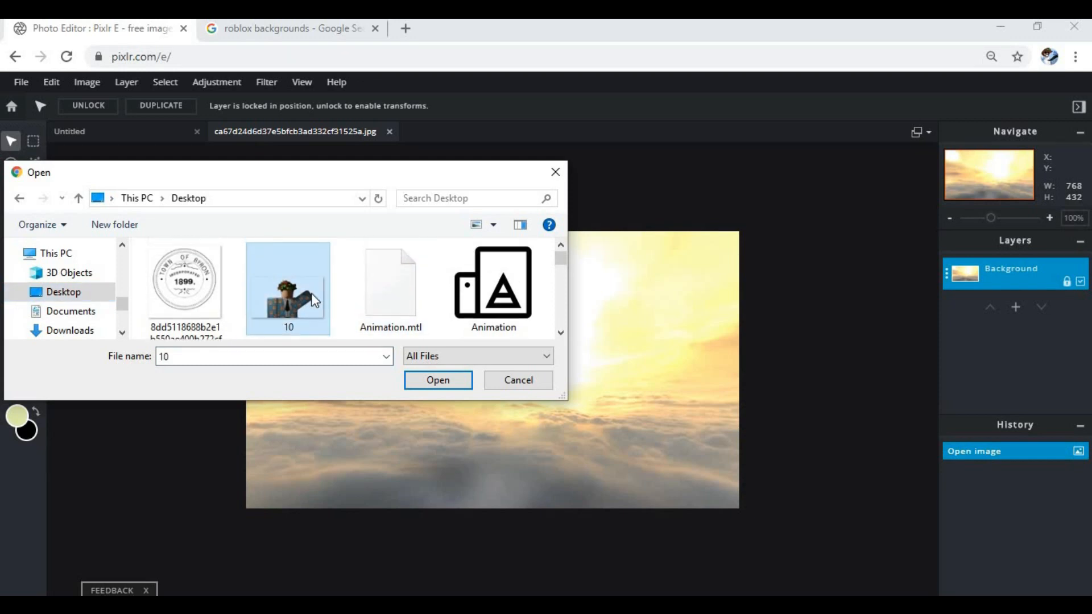
left_click(424, 382)
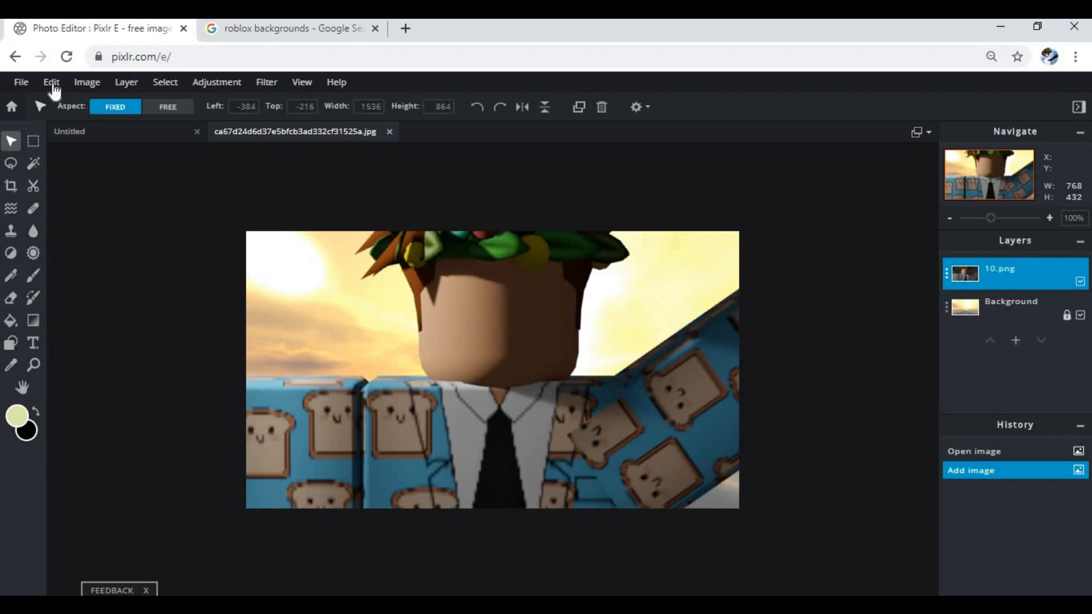
- Free transform the avatar layer to about 802 x 451 px, move it to the left side of the background and apply the transform
left_click(50, 83)
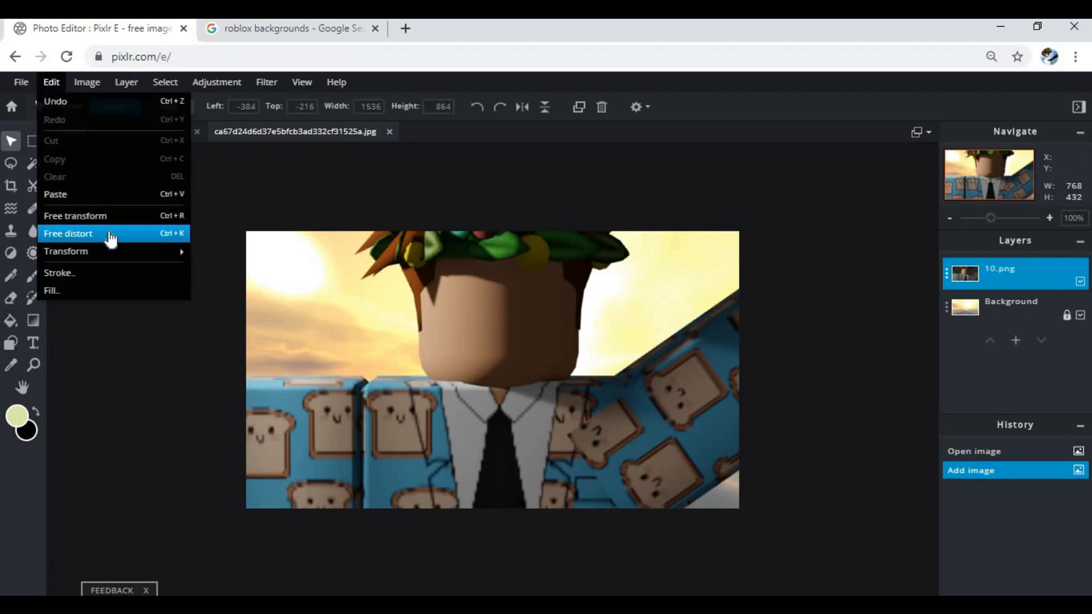
left_click(162, 217)
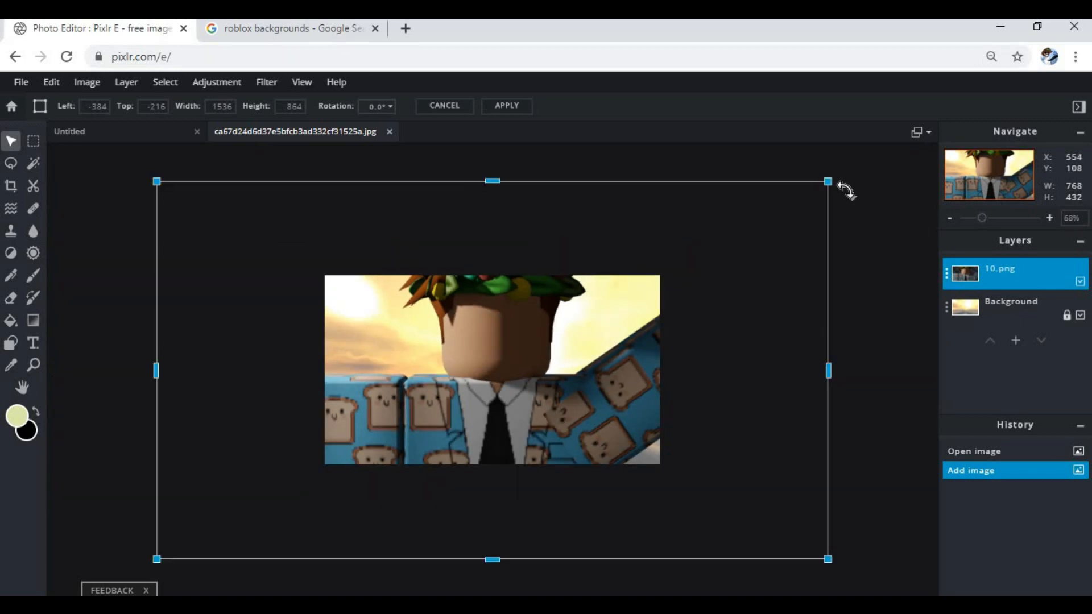
left_click_drag(821, 191, 507, 359)
left_click_drag(362, 412, 414, 341)
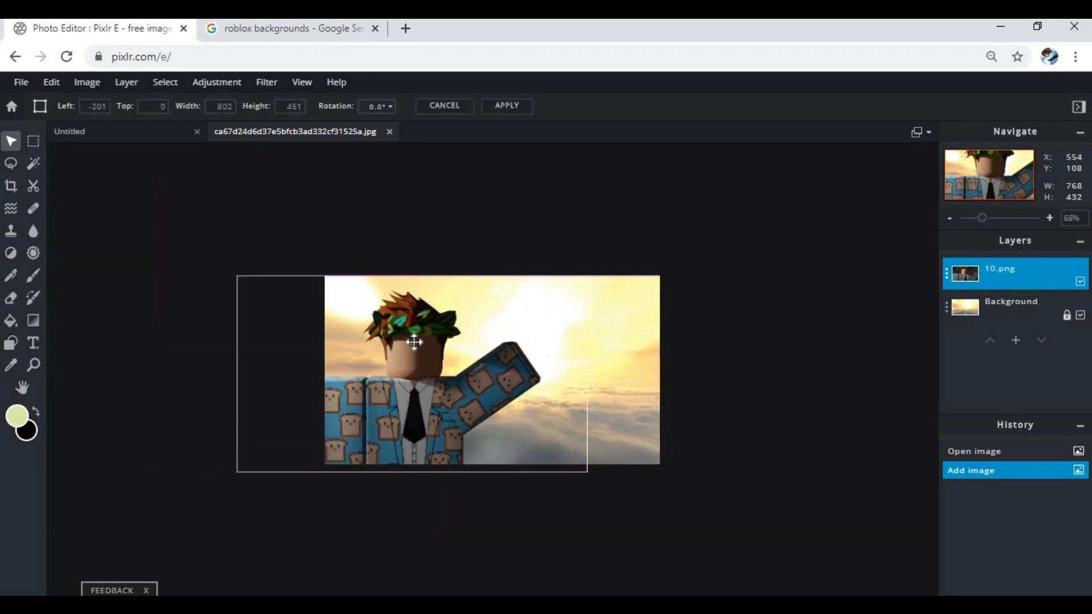
left_click(207, 211)
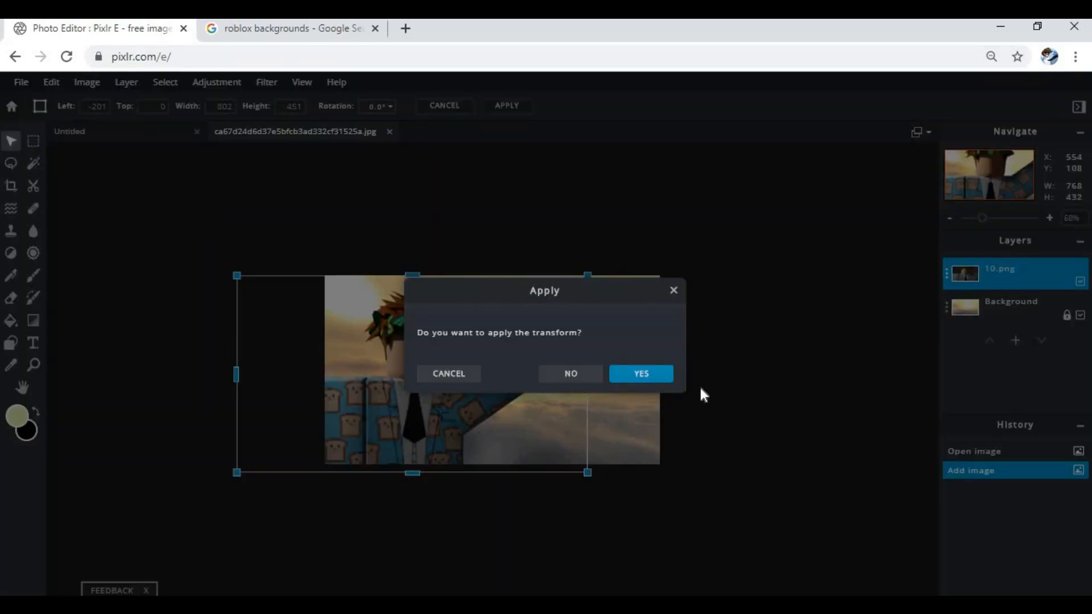
left_click(650, 377)
- Search Google Images for "roblox faces transparent" and choose a face with oval black eyes and a toothy grin
left_click(322, 29)
left_click(363, 63)
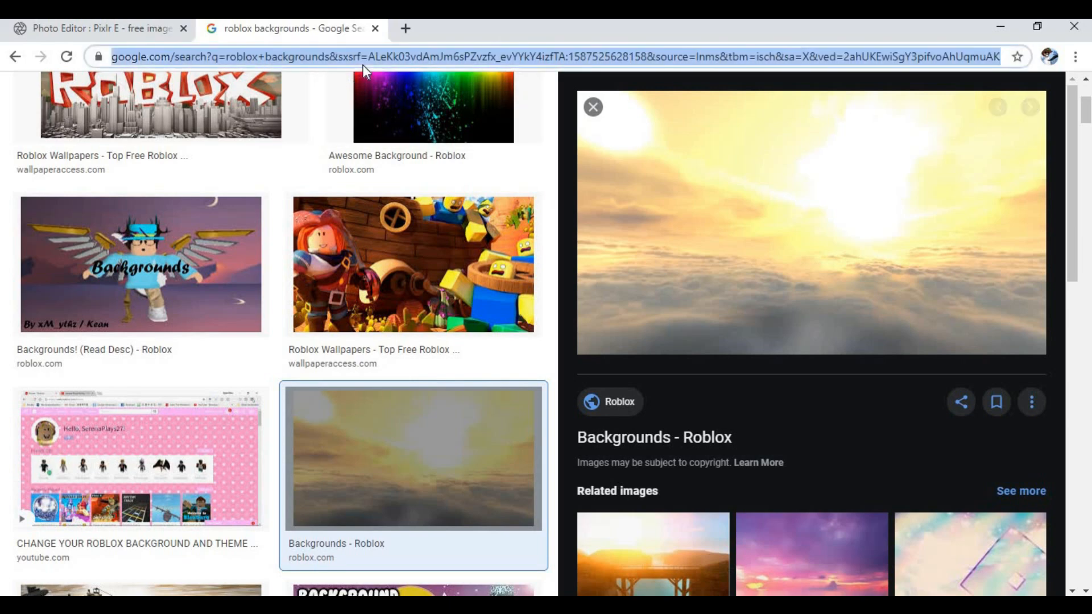
type("roblox fa")
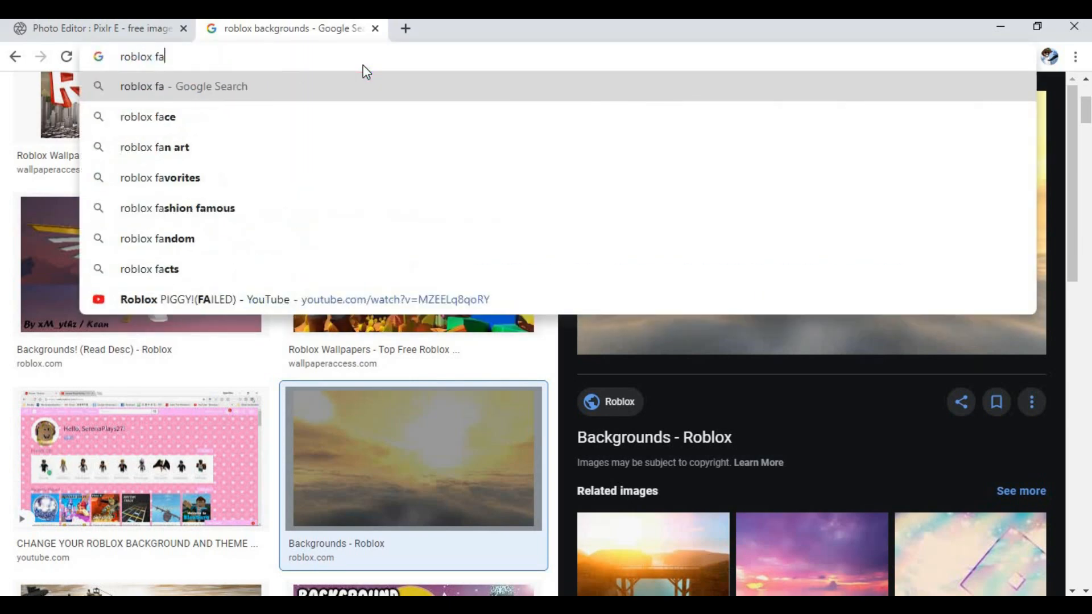
type("ces transparent")
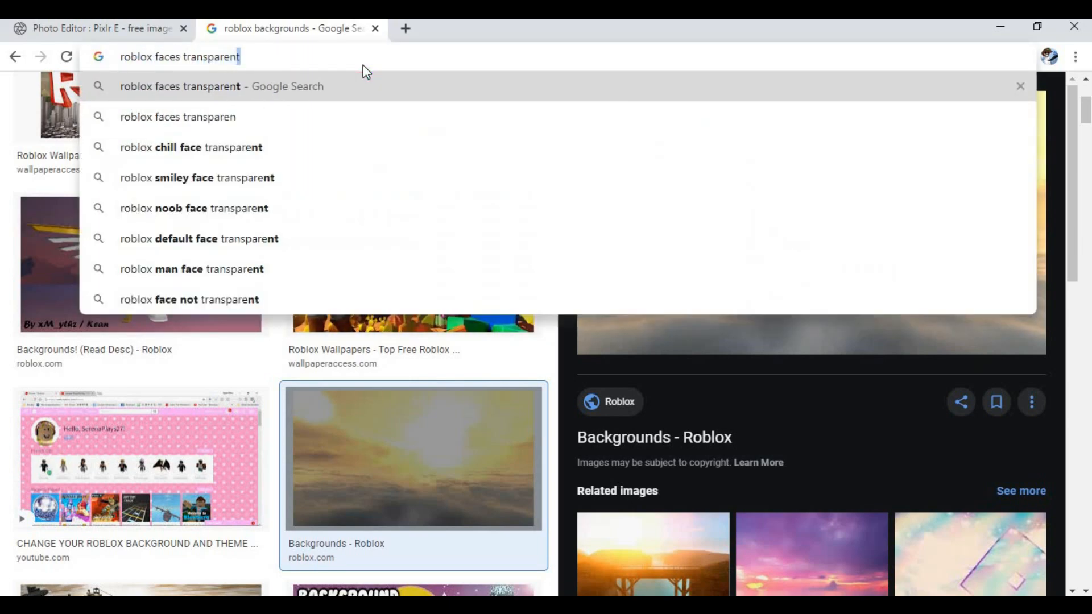
key("Return")
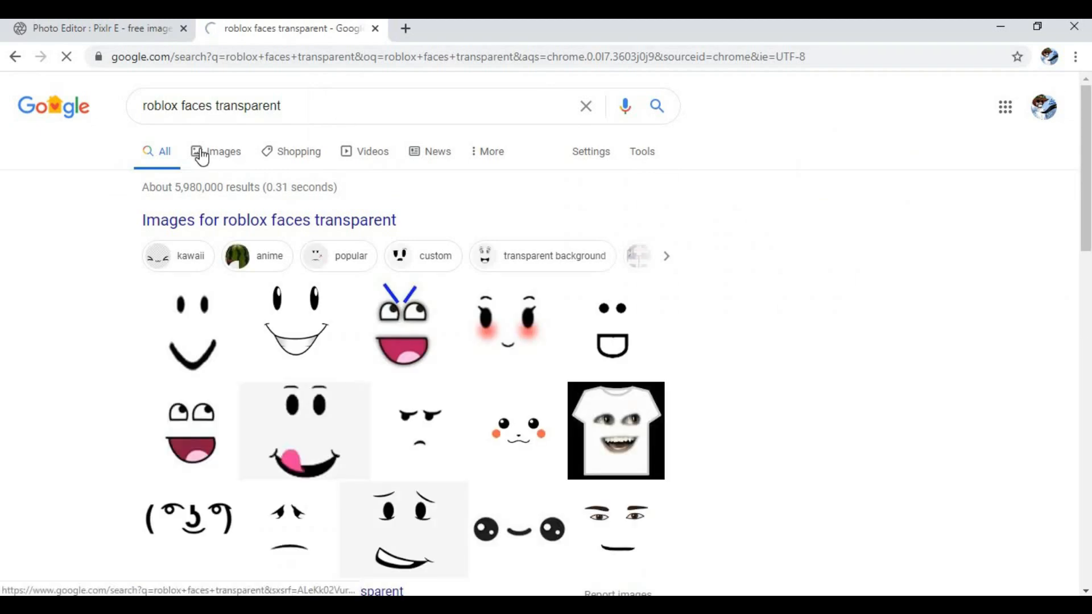
left_click(203, 155)
scroll(227, 407, "down", 4)
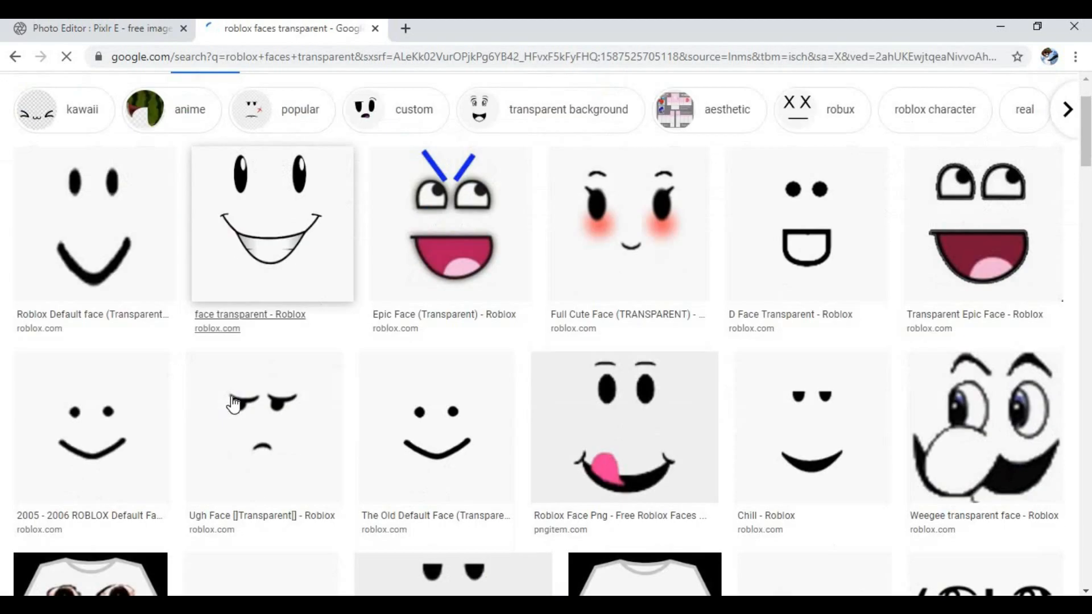
scroll(432, 341, "down", 3)
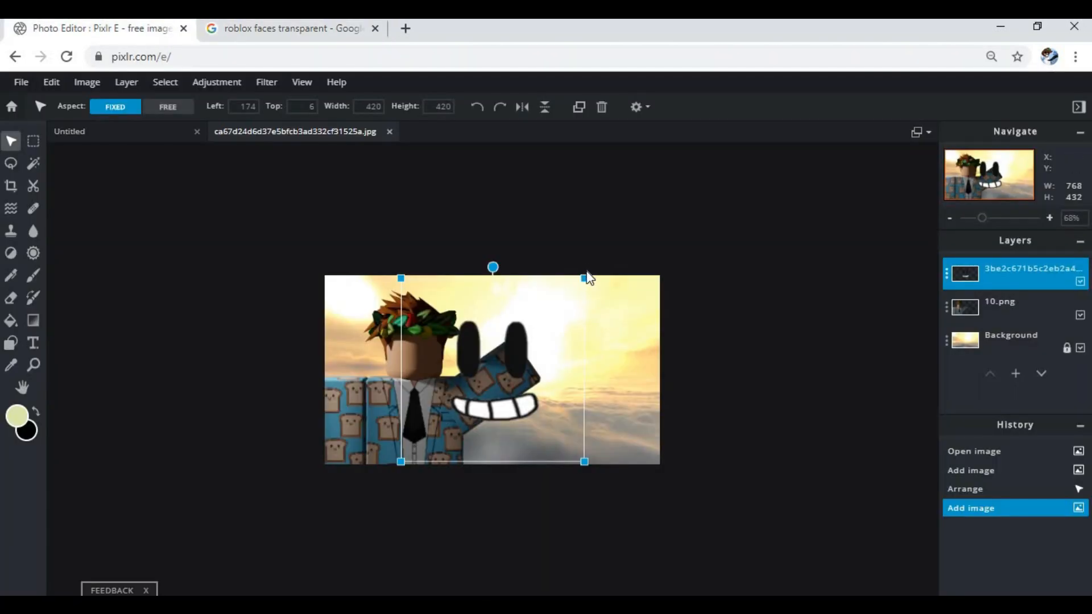
- Shrink the grinning face layer and position it on the avatar's blank head
left_click_drag(584, 279, 514, 366, "shift")
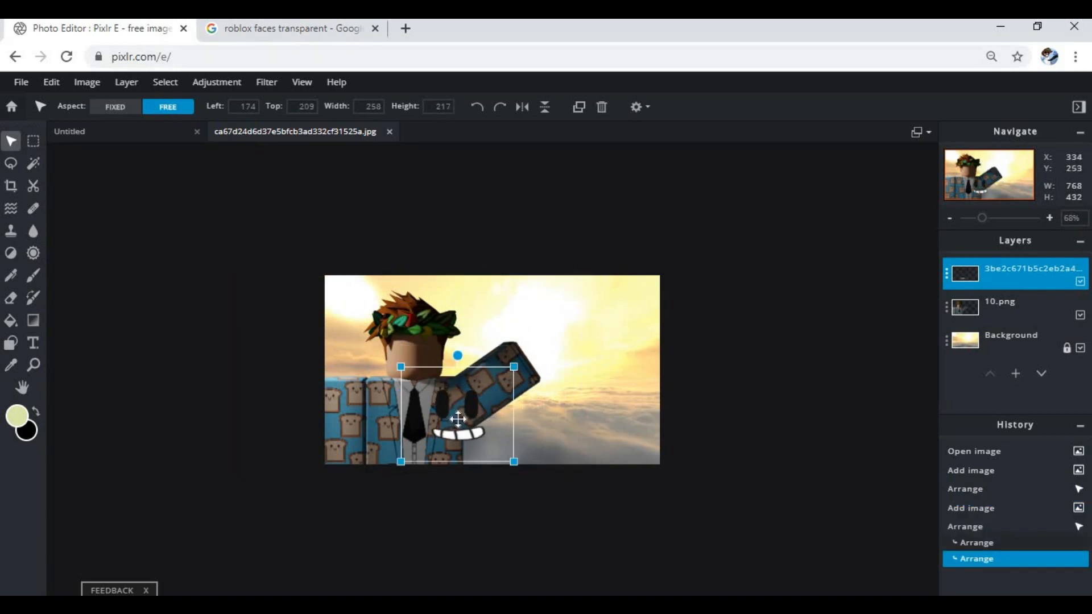
left_click_drag(457, 420, 404, 350)
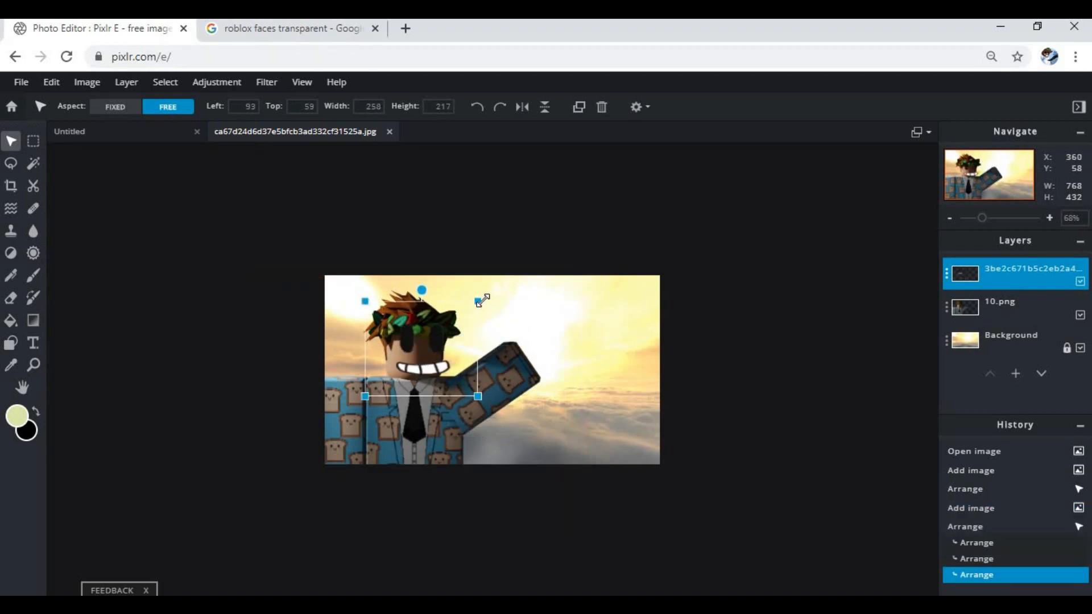
left_click_drag(459, 323, 448, 334)
left_click_drag(413, 366, 419, 357)
key("shift")
key("shift")
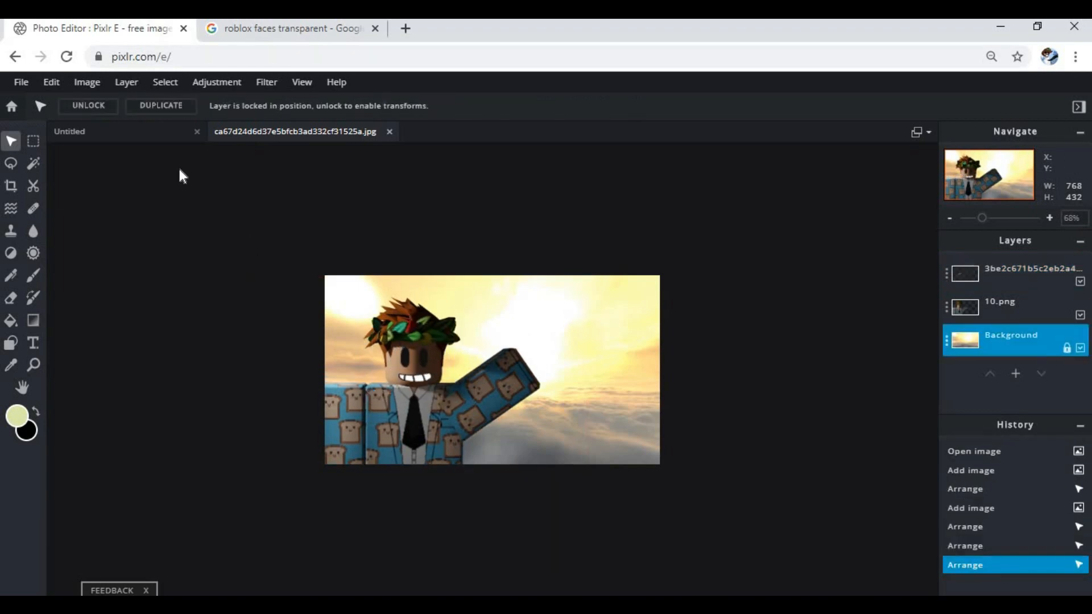
- Search Google Images for "blender logo transparent" and choose the orange logo with the BLENDER lettering below it
left_click(274, 25)
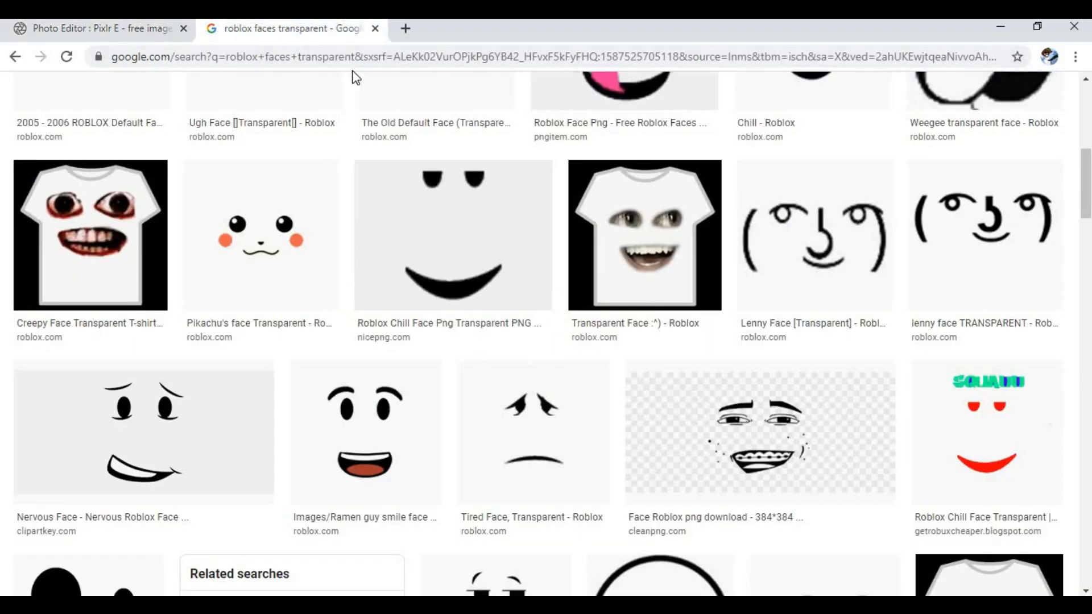
left_click(357, 57)
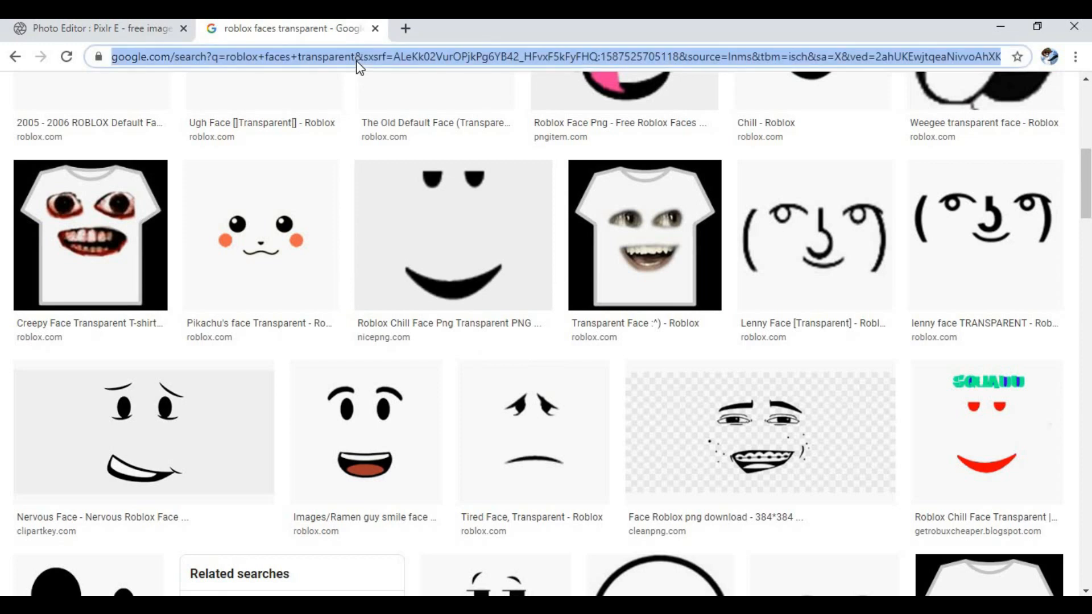
type("blender lo")
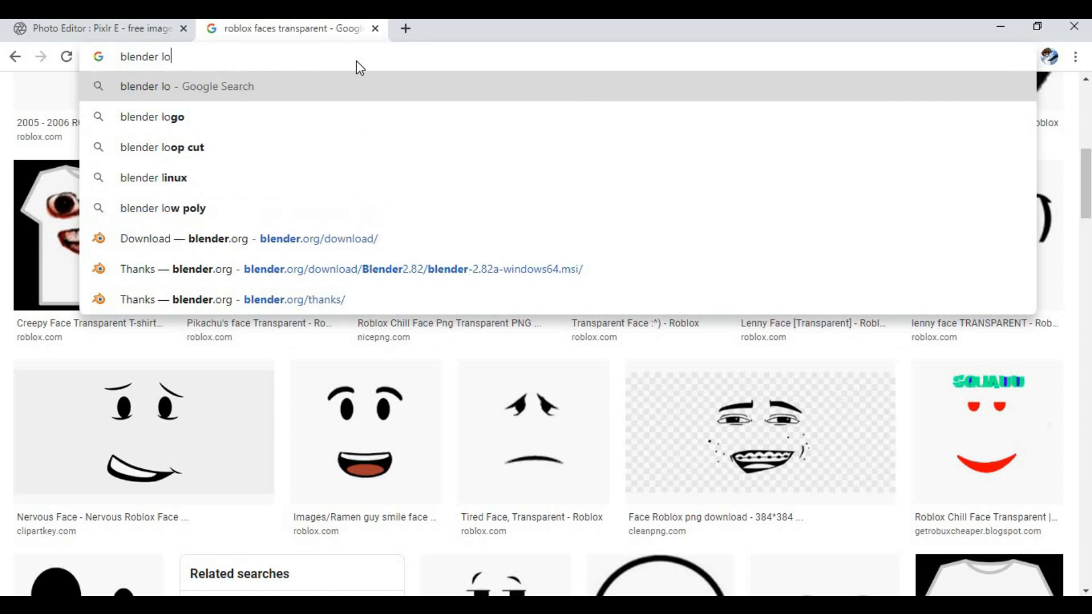
type("go transpa")
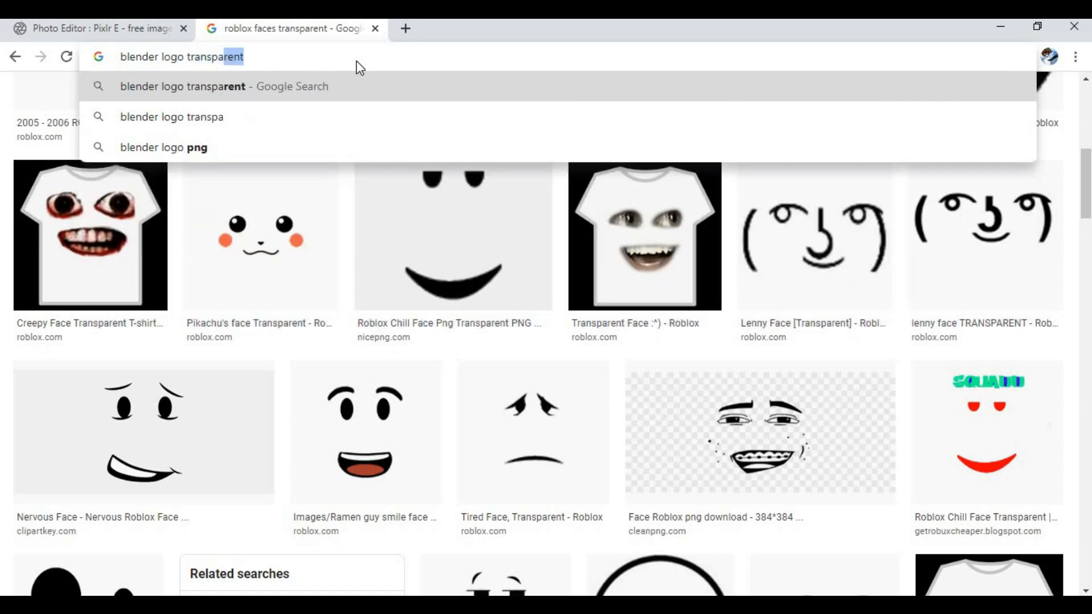
type("rent")
key("Return")
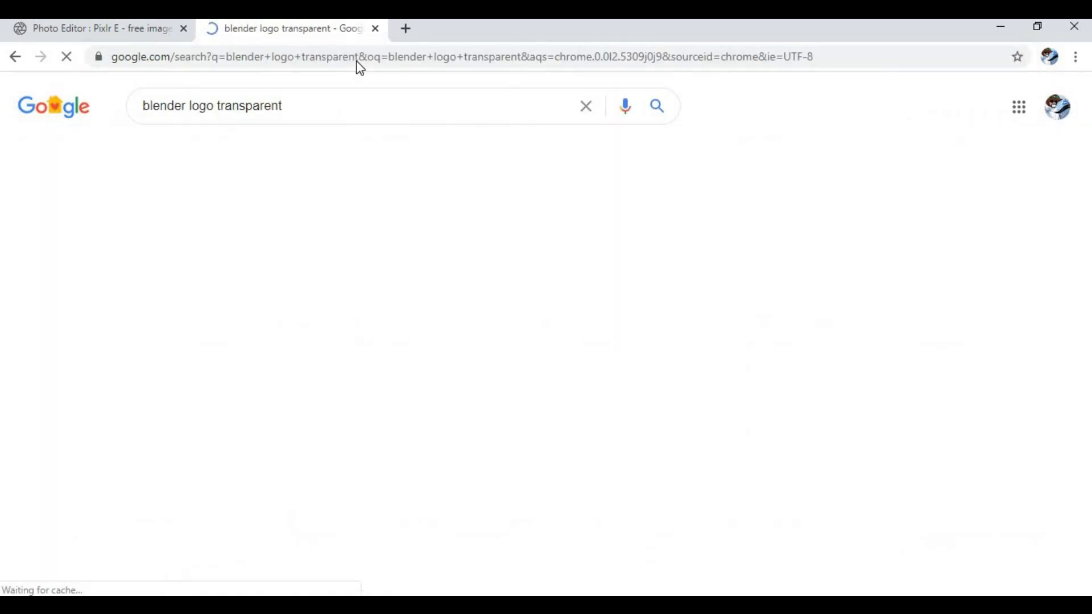
left_click(225, 155)
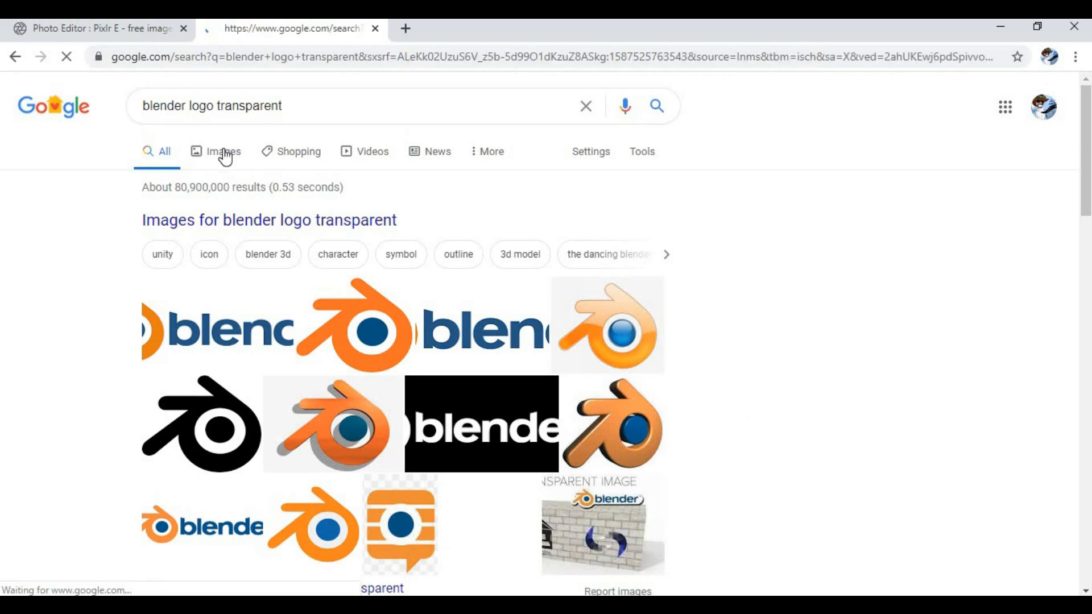
scroll(353, 335, "down", 5)
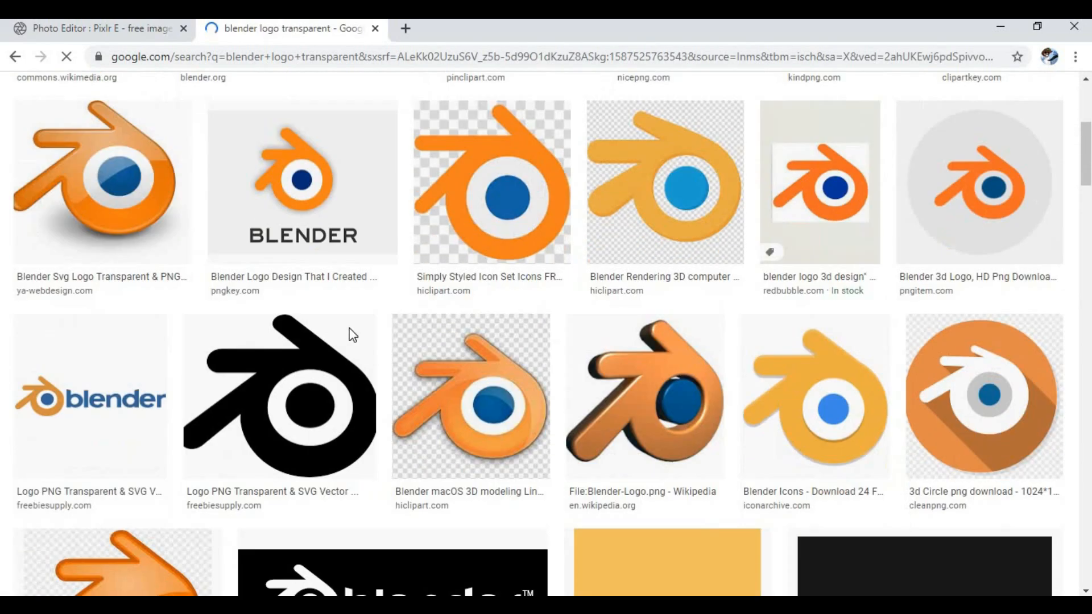
- Paste the Blender logo into the Pixlr composition, shrink it and place it to the right of the avatar's raised arm
left_click(97, 41)
key("ctrl+v")
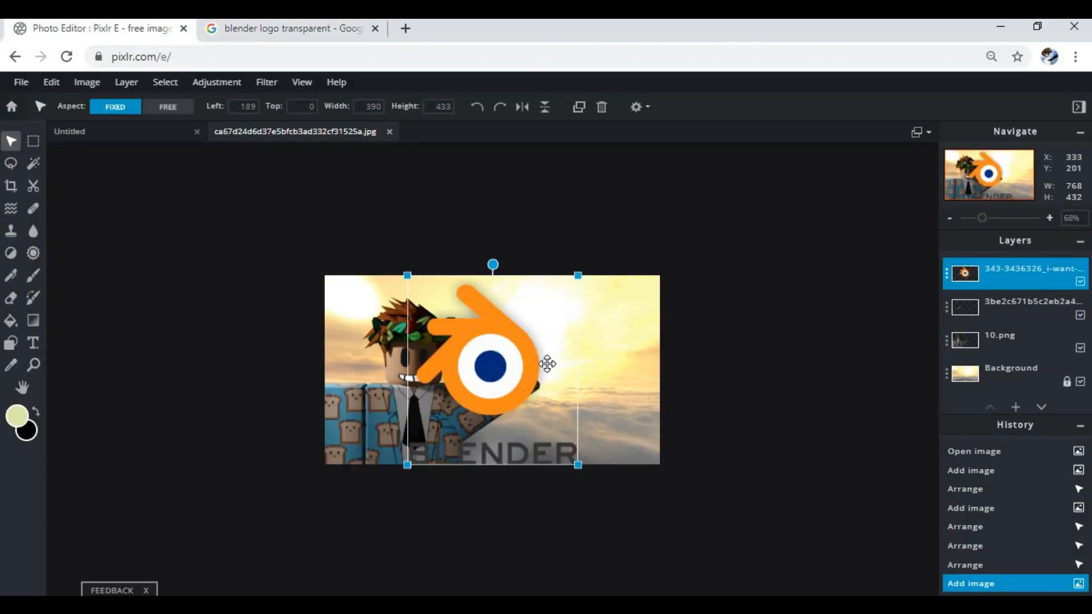
left_click_drag(547, 364, 639, 365)
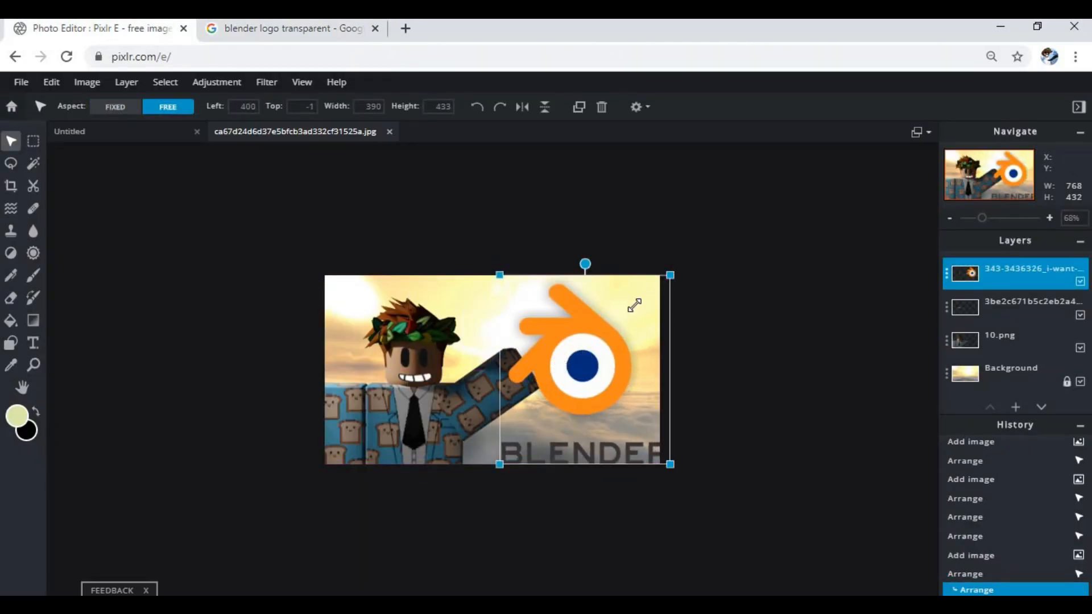
left_click_drag(634, 305, 599, 343)
left_click_drag(539, 395, 586, 361)
left_click(794, 341)
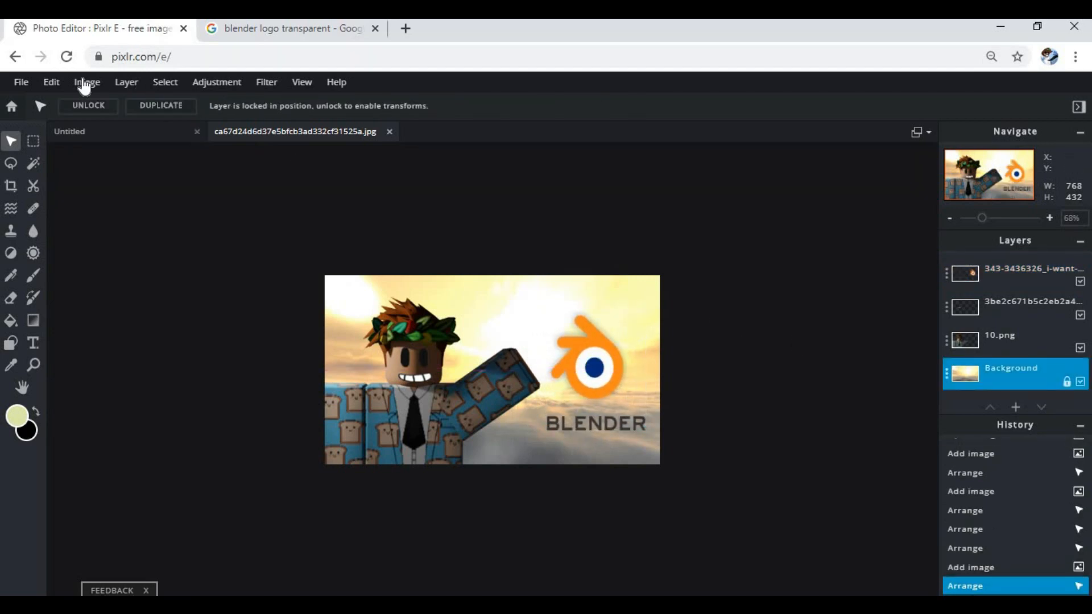
- Set up saving the composition as a JPG with the quality at 100%
left_click(21, 82)
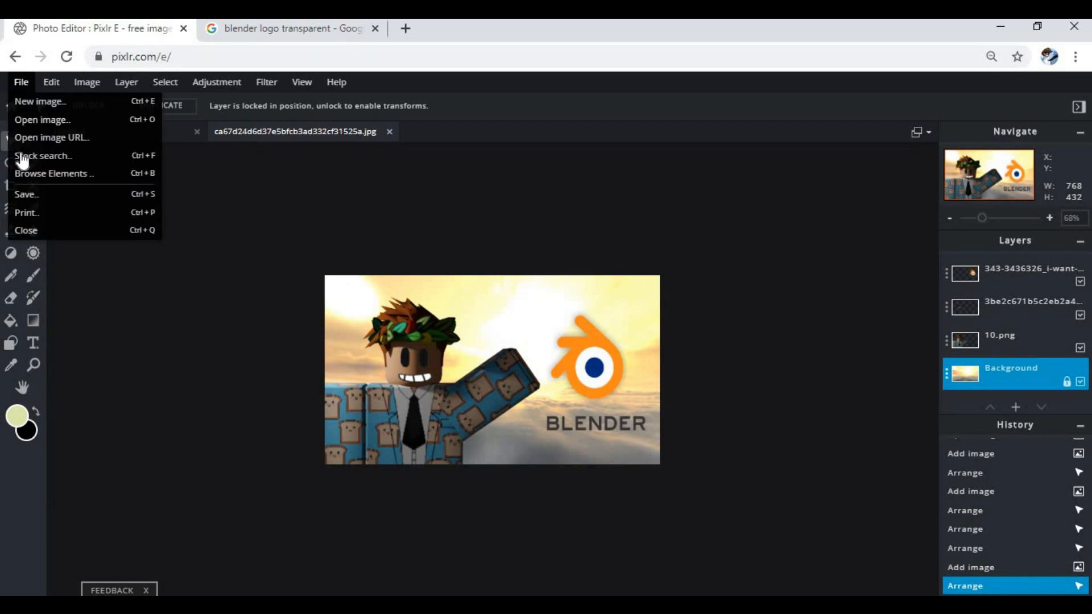
left_click(23, 194)
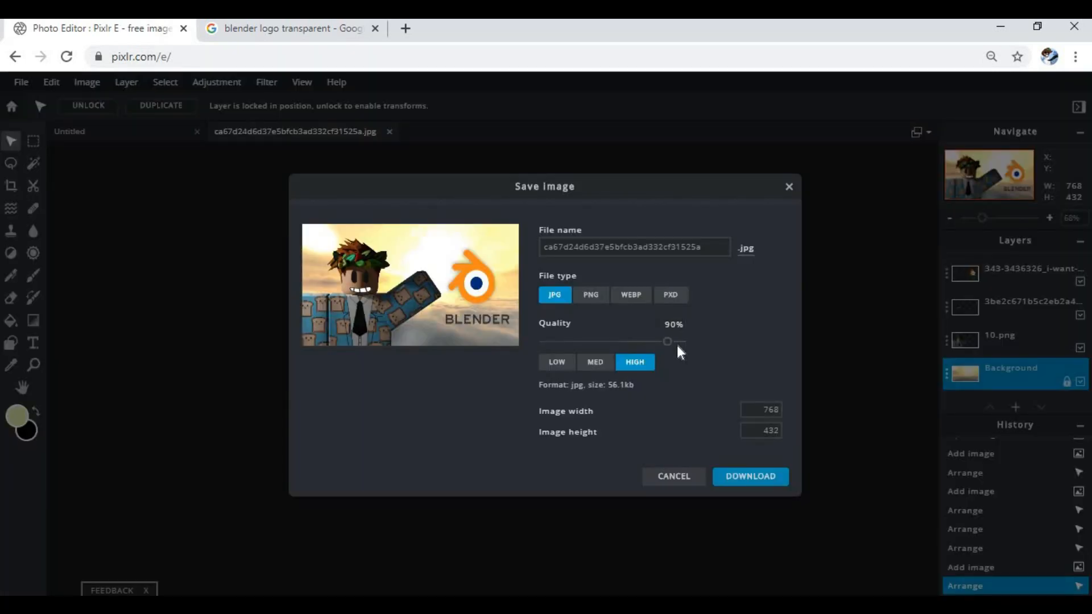
left_click_drag(670, 342, 746, 344)
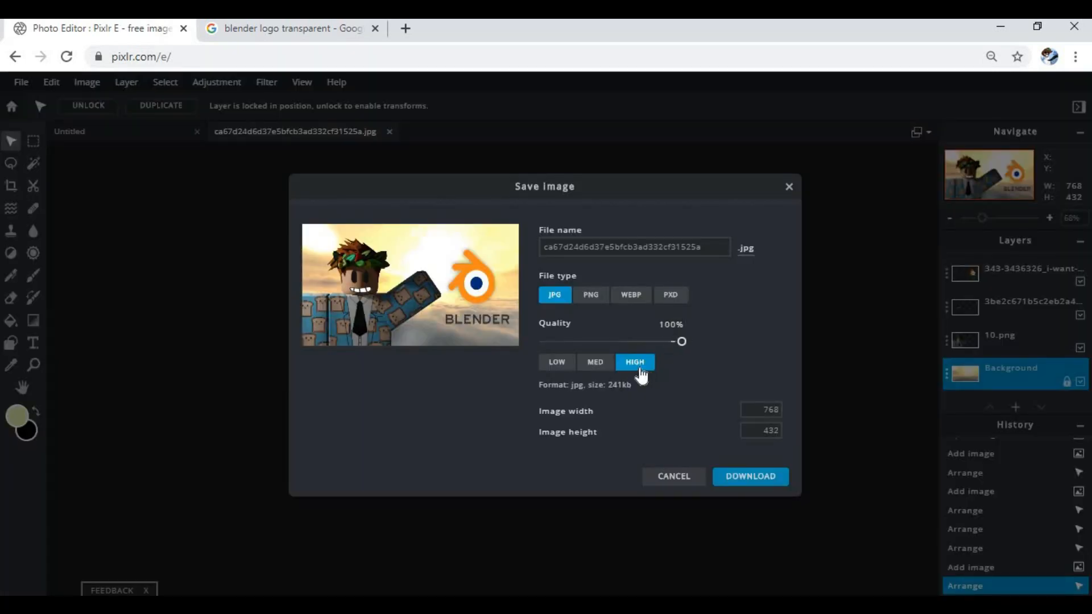